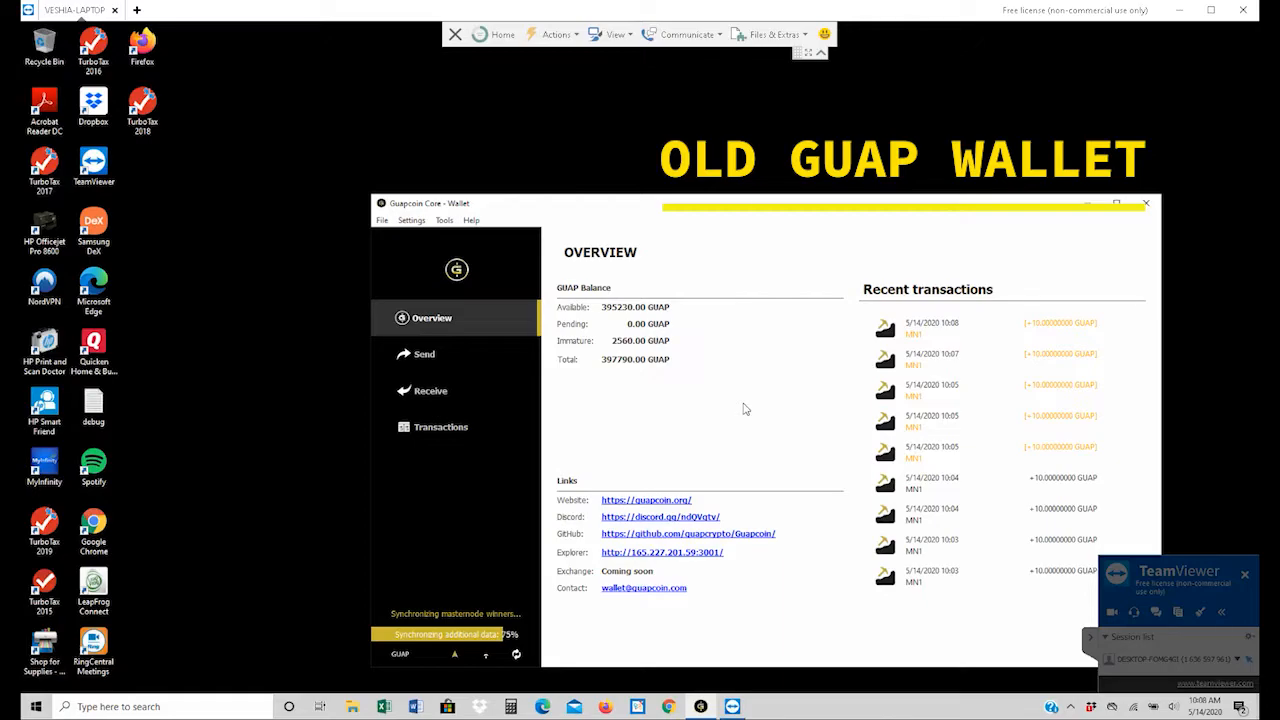
# Move the old Guapcoin Core wallet window up and to the left, and exit the wallet
pyautogui.moveTo(706, 216); pyautogui.dragTo(641, 106)
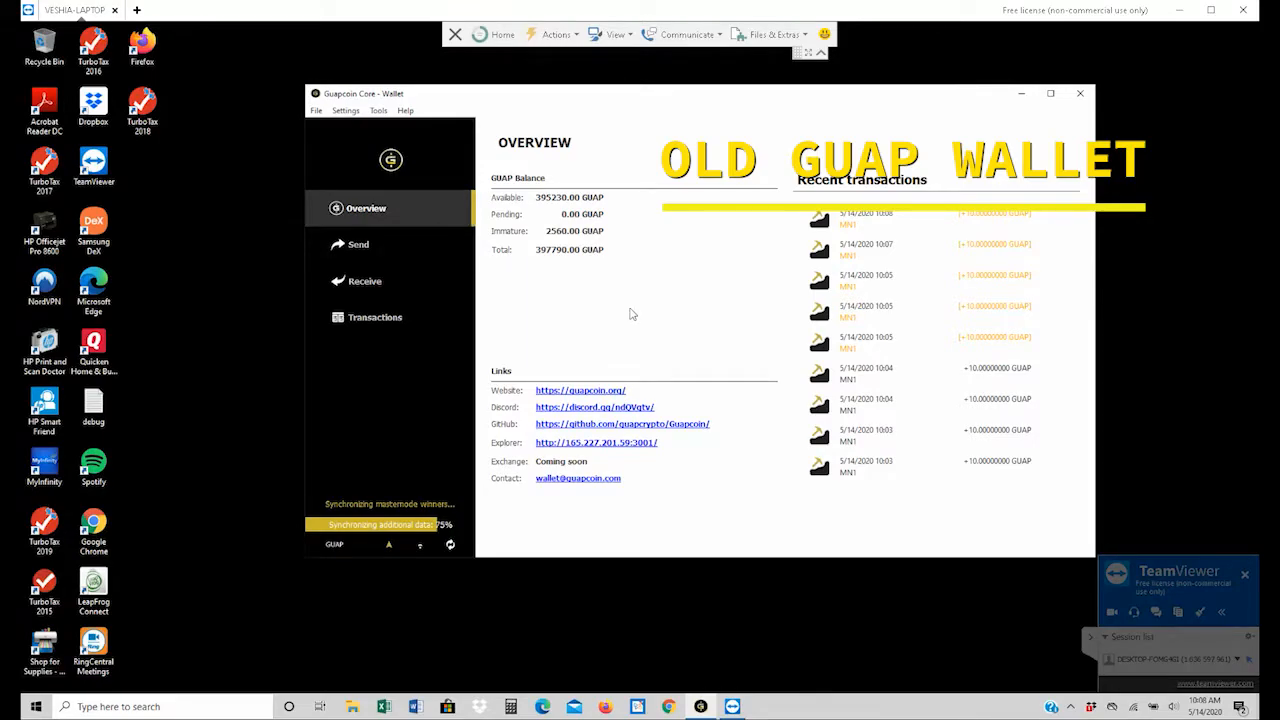
pyautogui.click(316, 111)
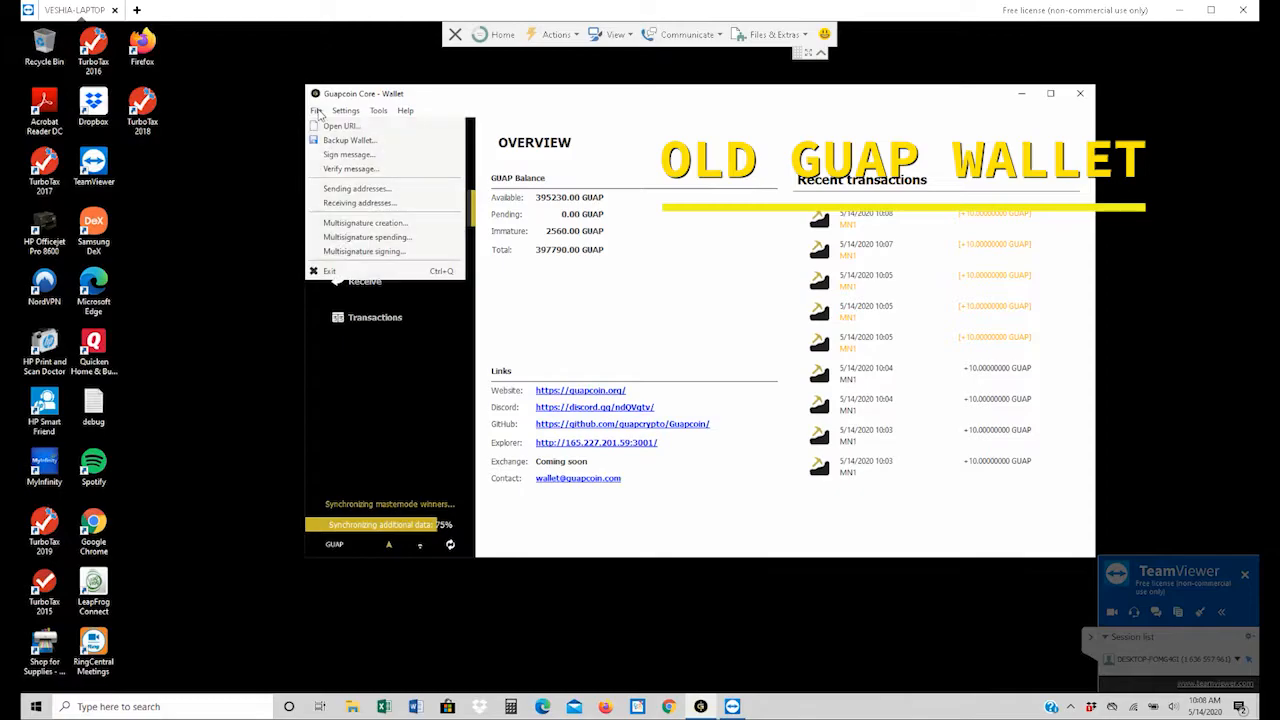
pyautogui.click(328, 271)
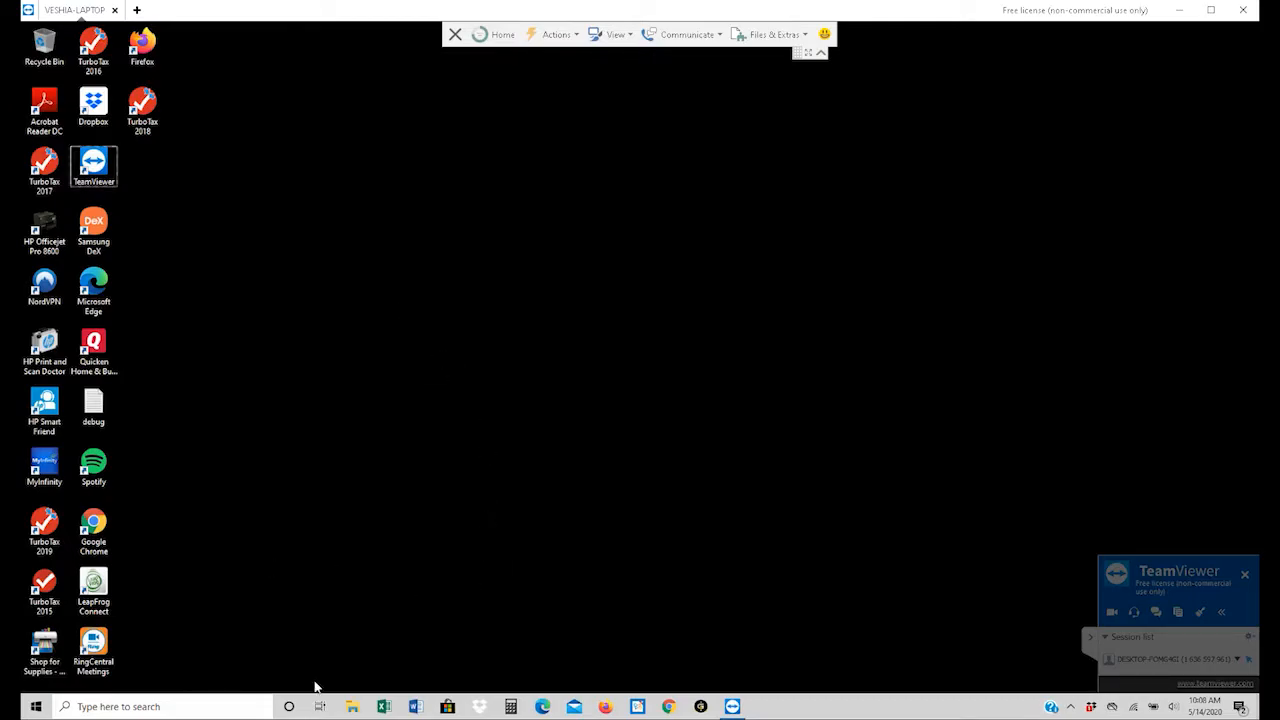
# Switch to File Explorer and open the personal user folder under Users on the Windows (C:) drive
pyautogui.click(352, 708)
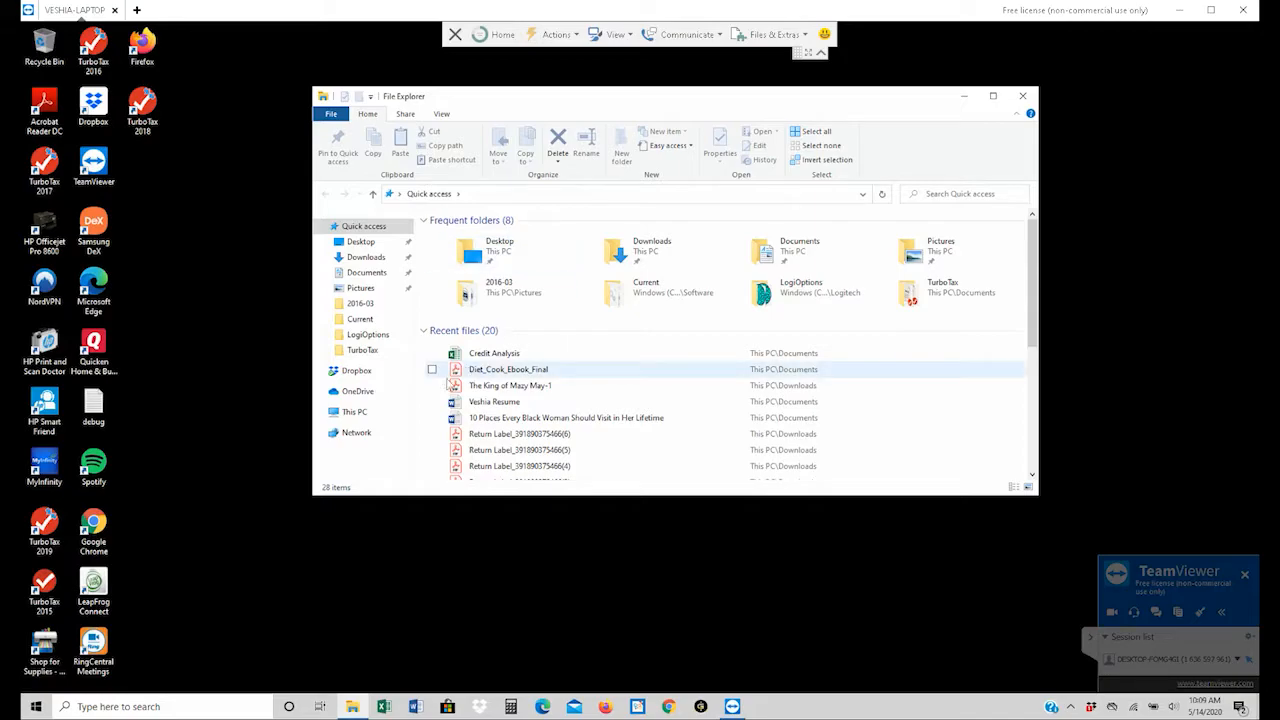
pyautogui.click(360, 411)
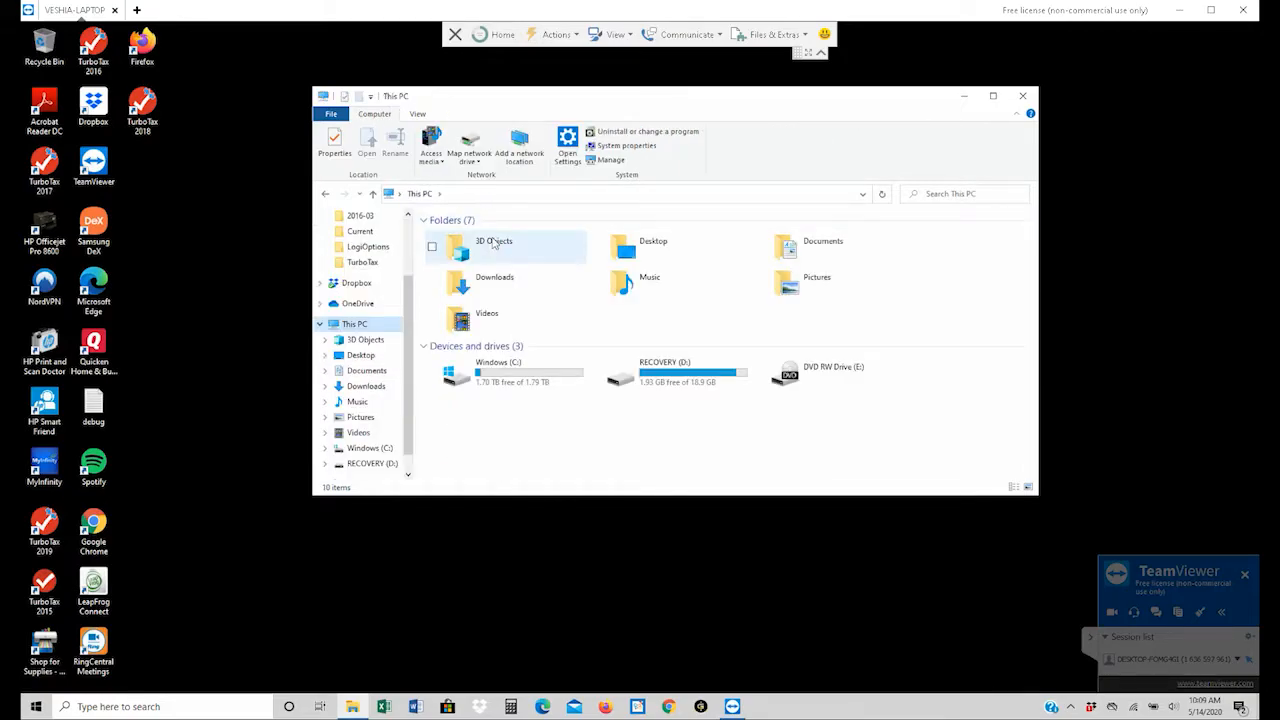
pyautogui.click(534, 372)
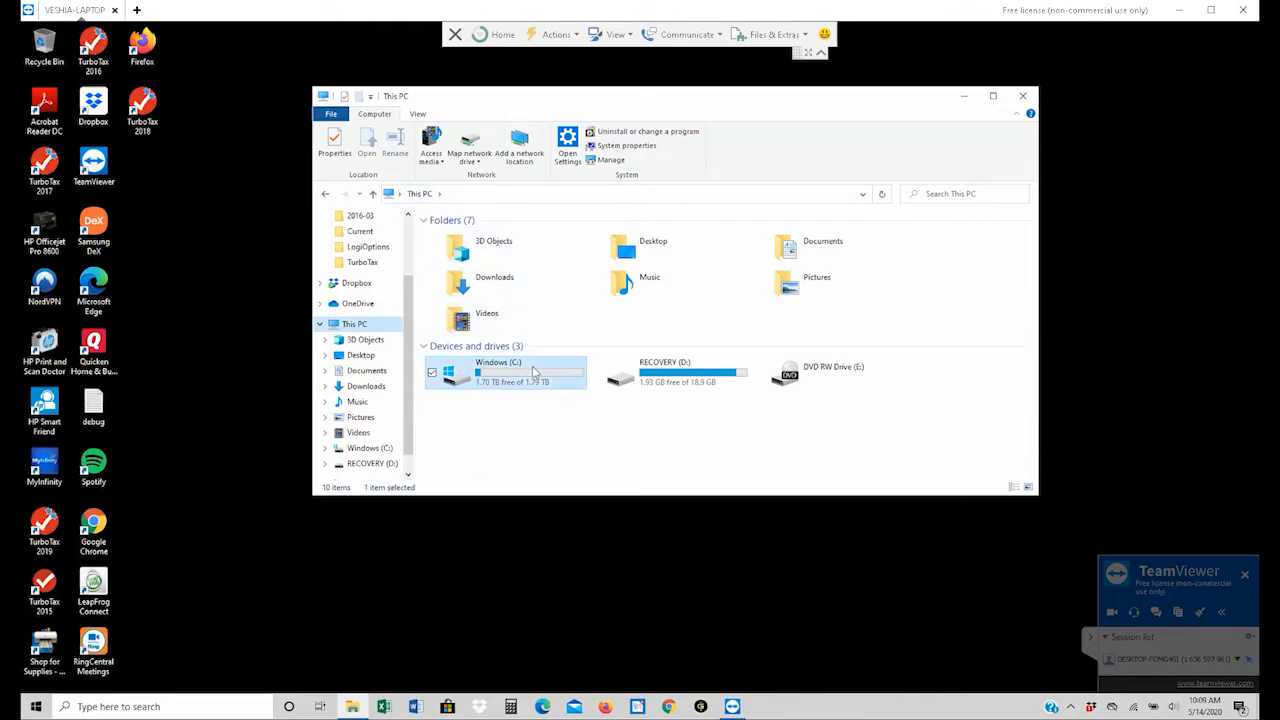
pyautogui.doubleClick(534, 372)
pyautogui.doubleClick(460, 371)
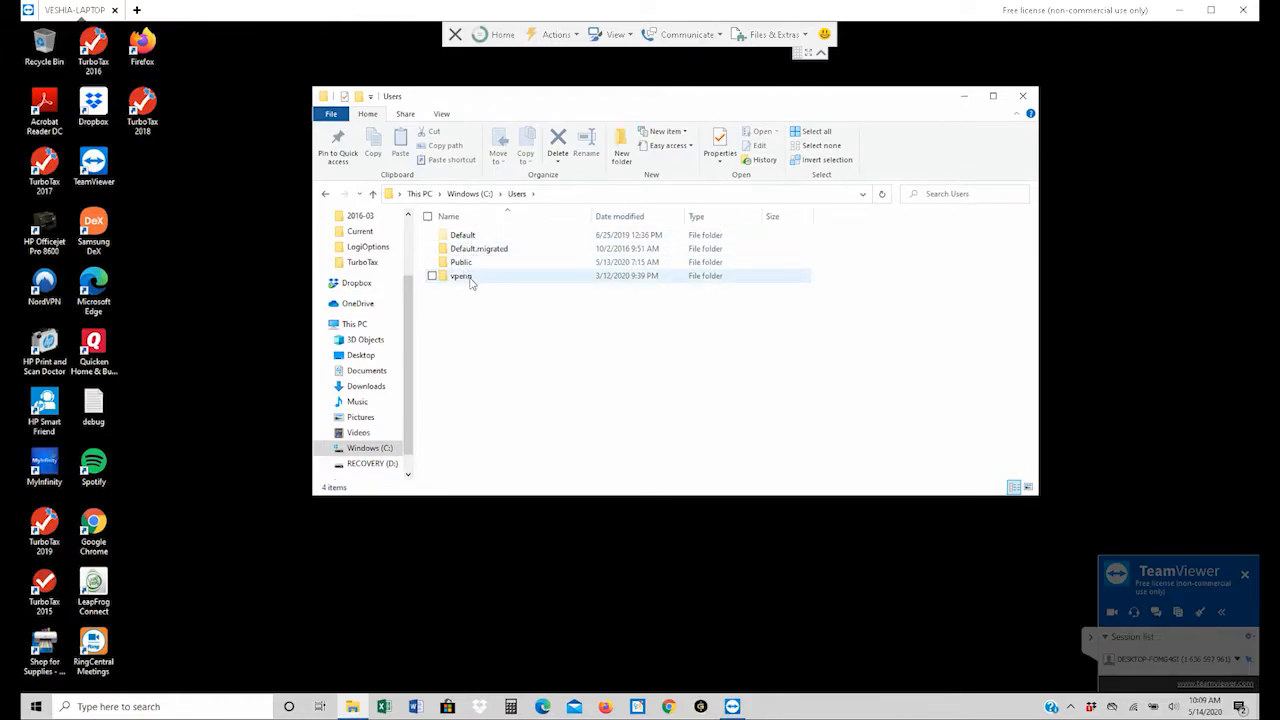
pyautogui.doubleClick(462, 276)
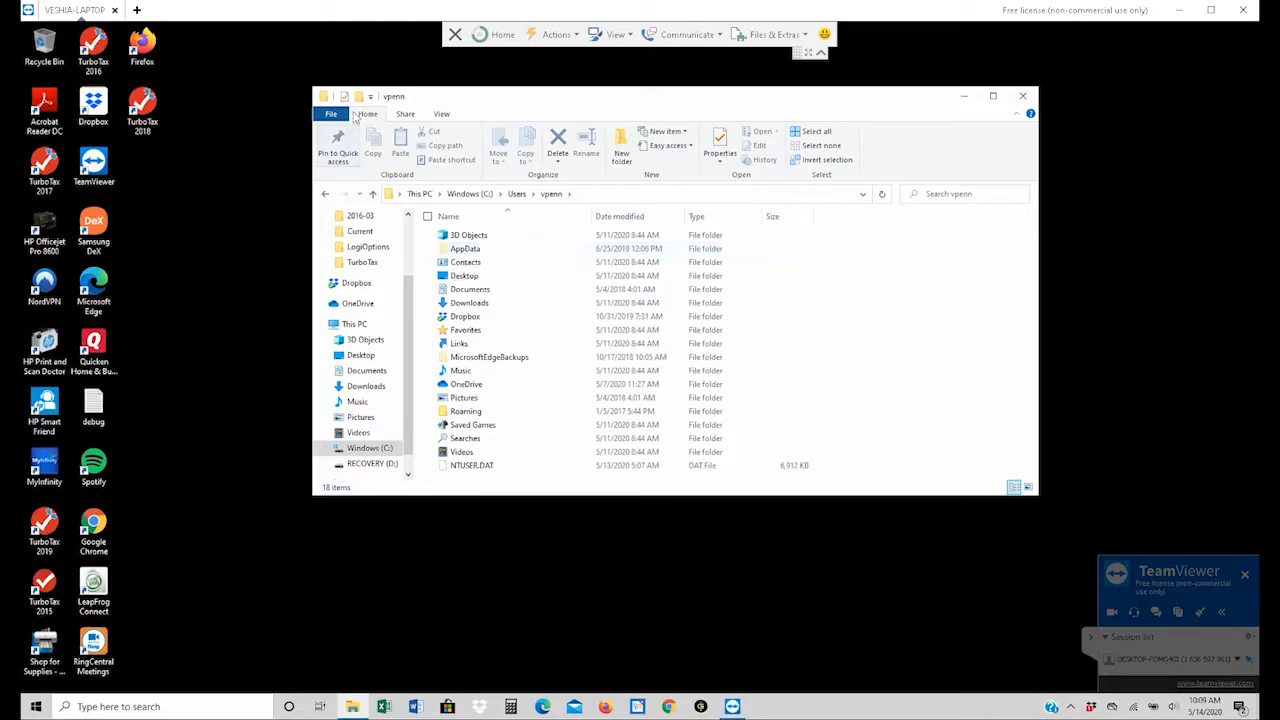
# Check the hidden items view option and open the Roaming folder inside AppData
pyautogui.click(442, 114)
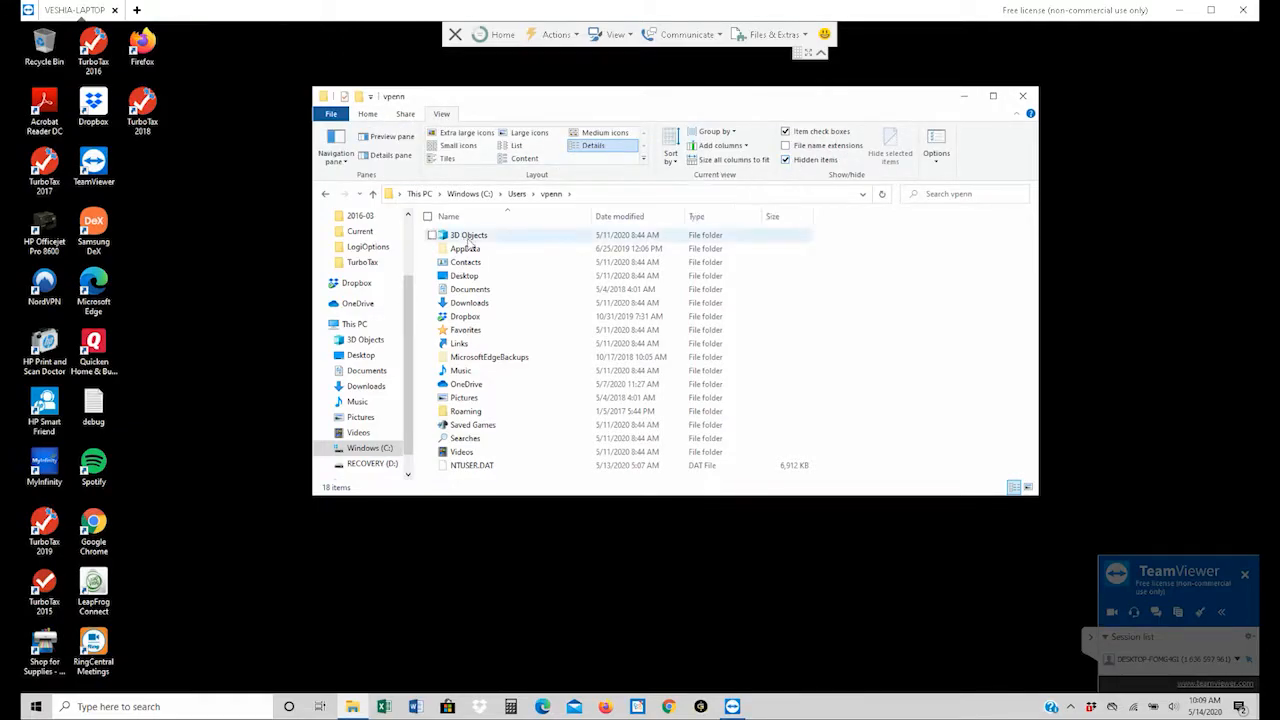
pyautogui.doubleClick(473, 257)
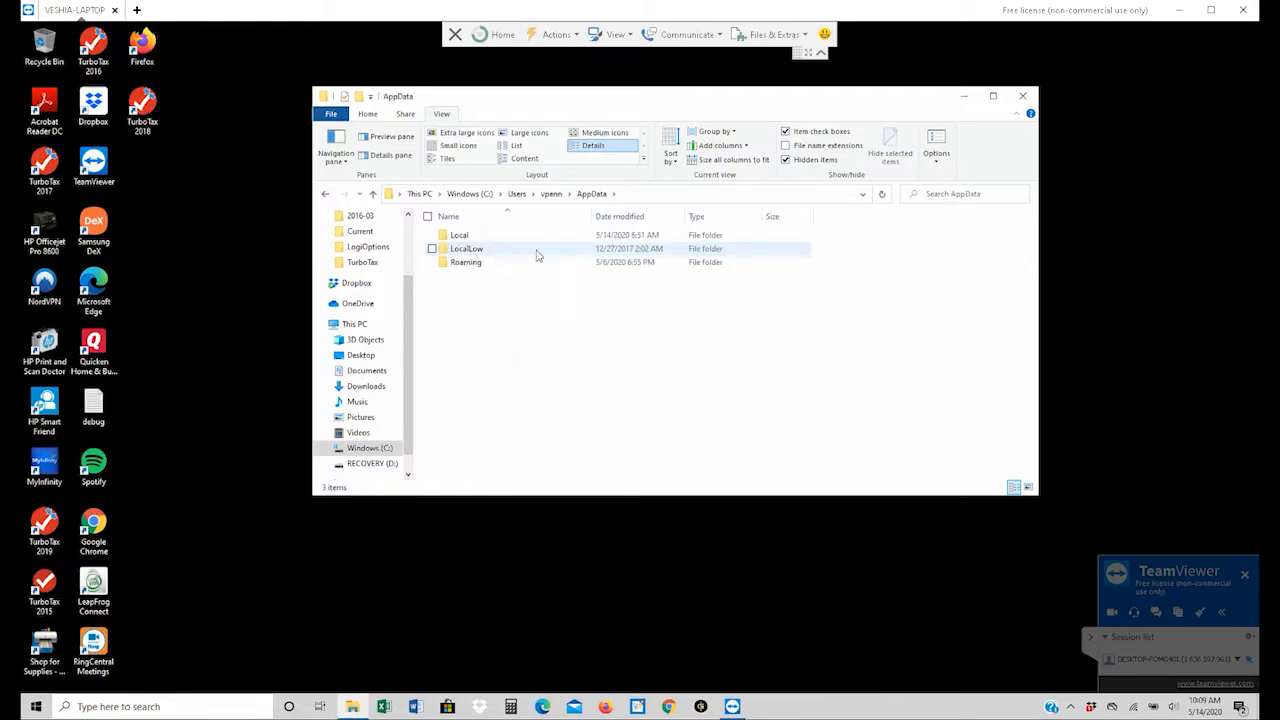
pyautogui.doubleClick(468, 262)
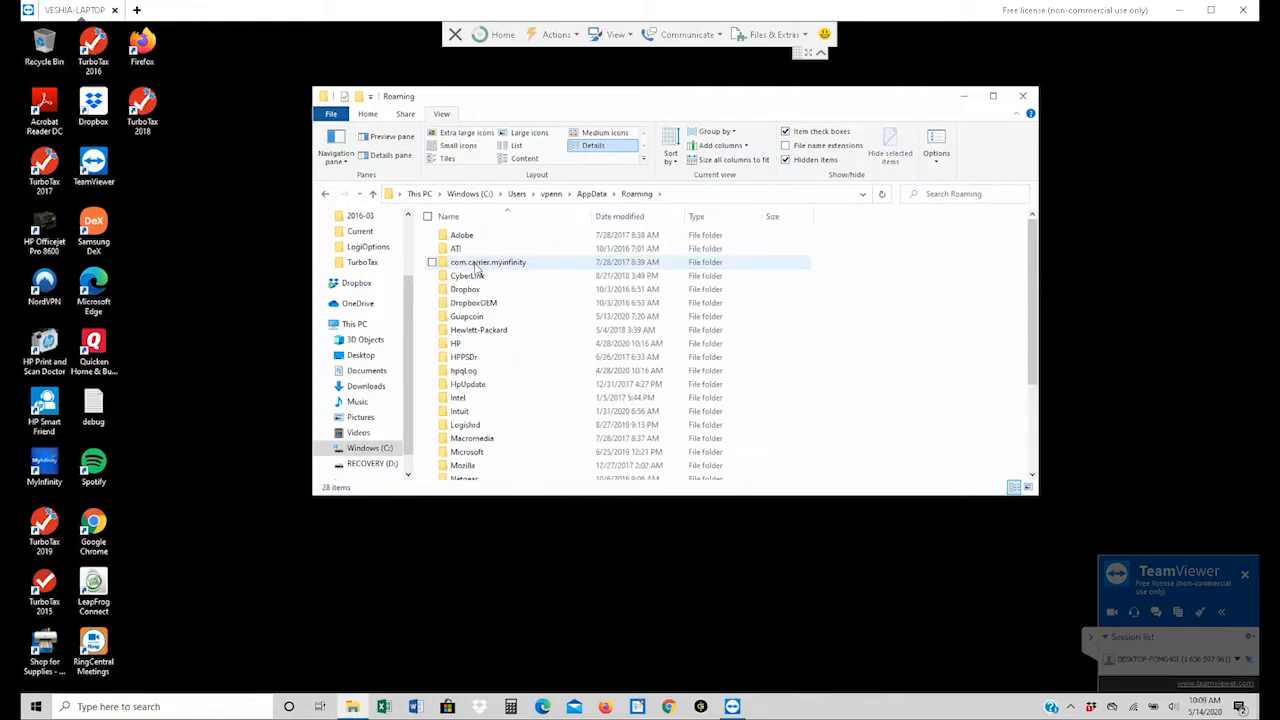
pyautogui.scroll(-3, 537, 408)
pyautogui.scroll(3, 537, 408)
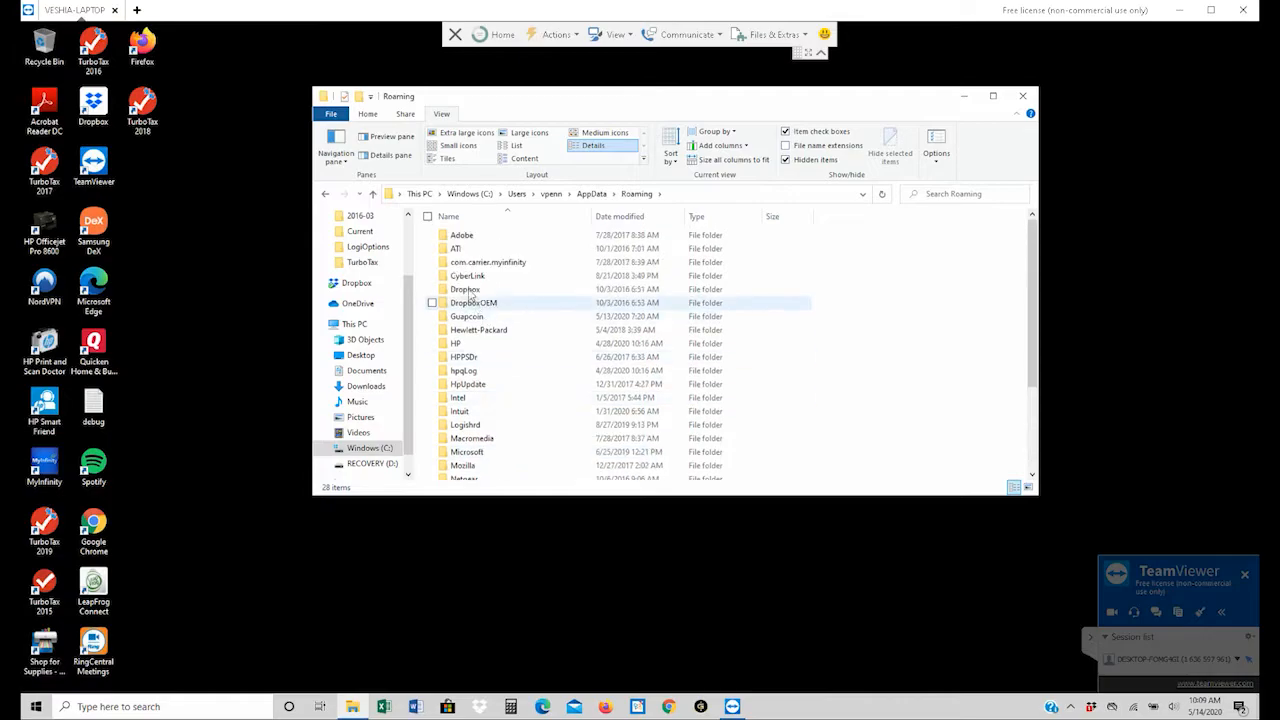
# Copy the Guapcoin folder from Roaming to Documents as a backup
pyautogui.click(478, 316)
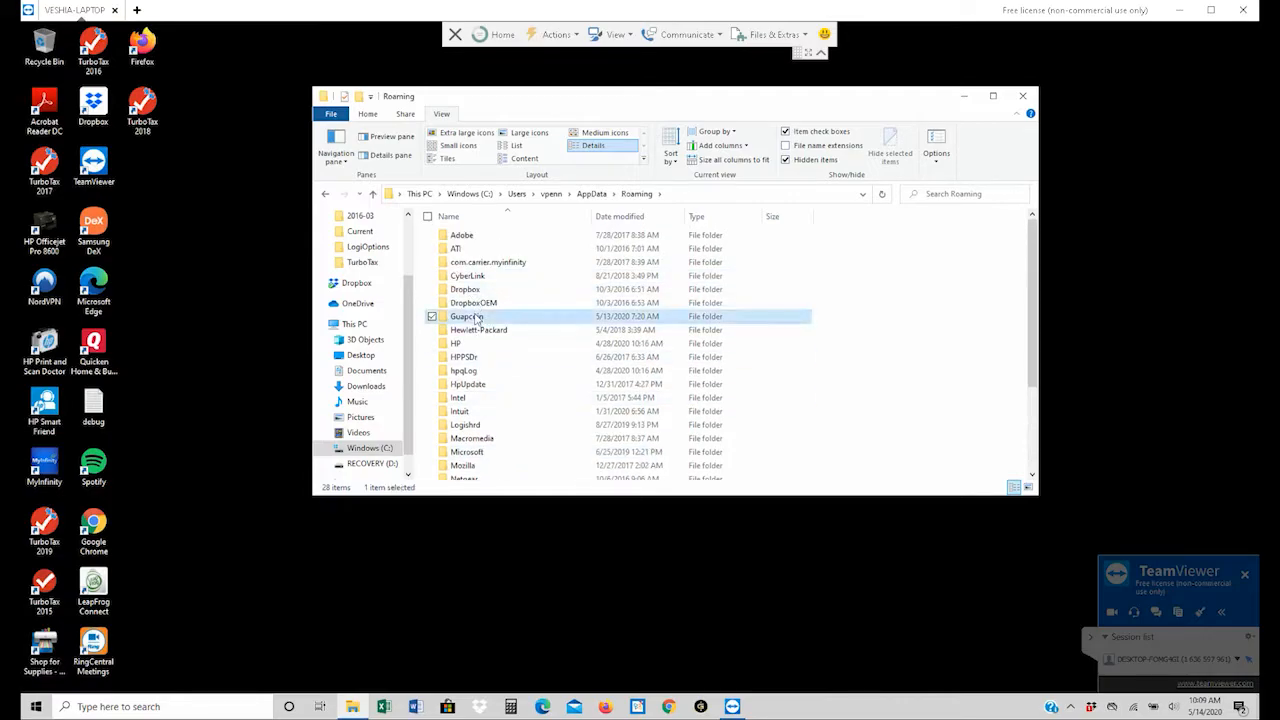
pyautogui.click(408, 115)
pyautogui.click(446, 115)
pyautogui.click(366, 116)
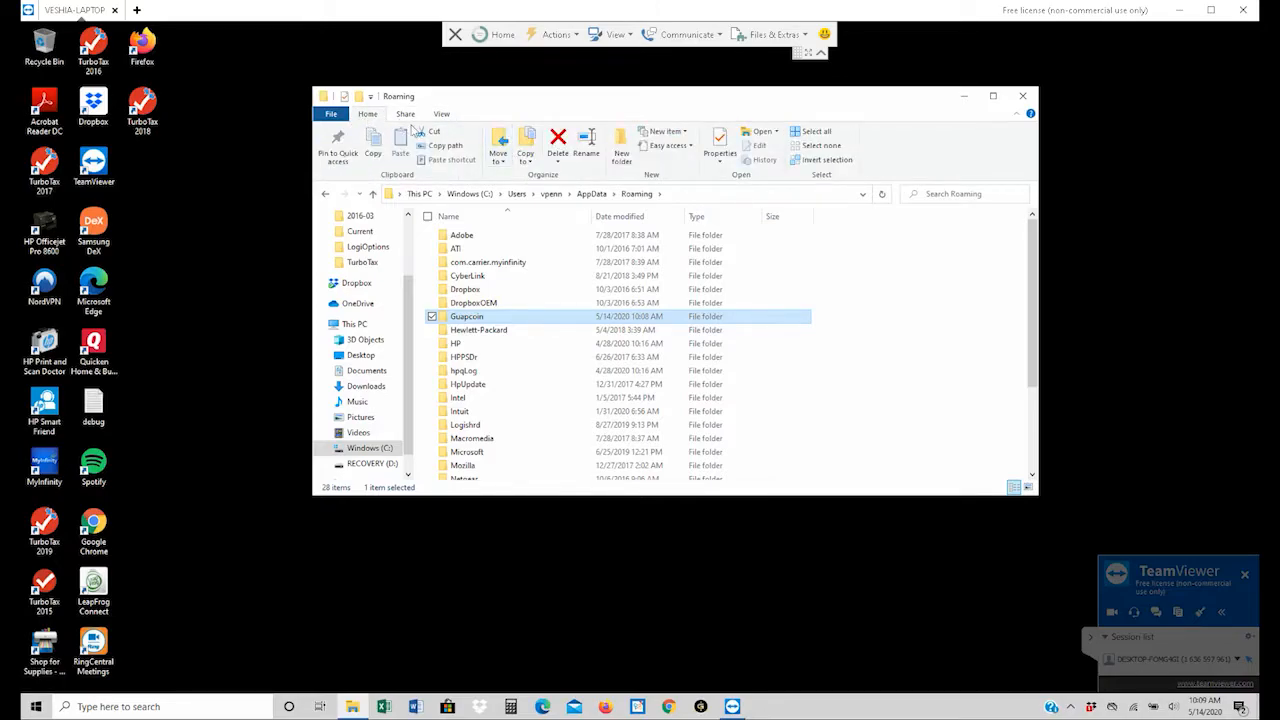
pyautogui.click(527, 160)
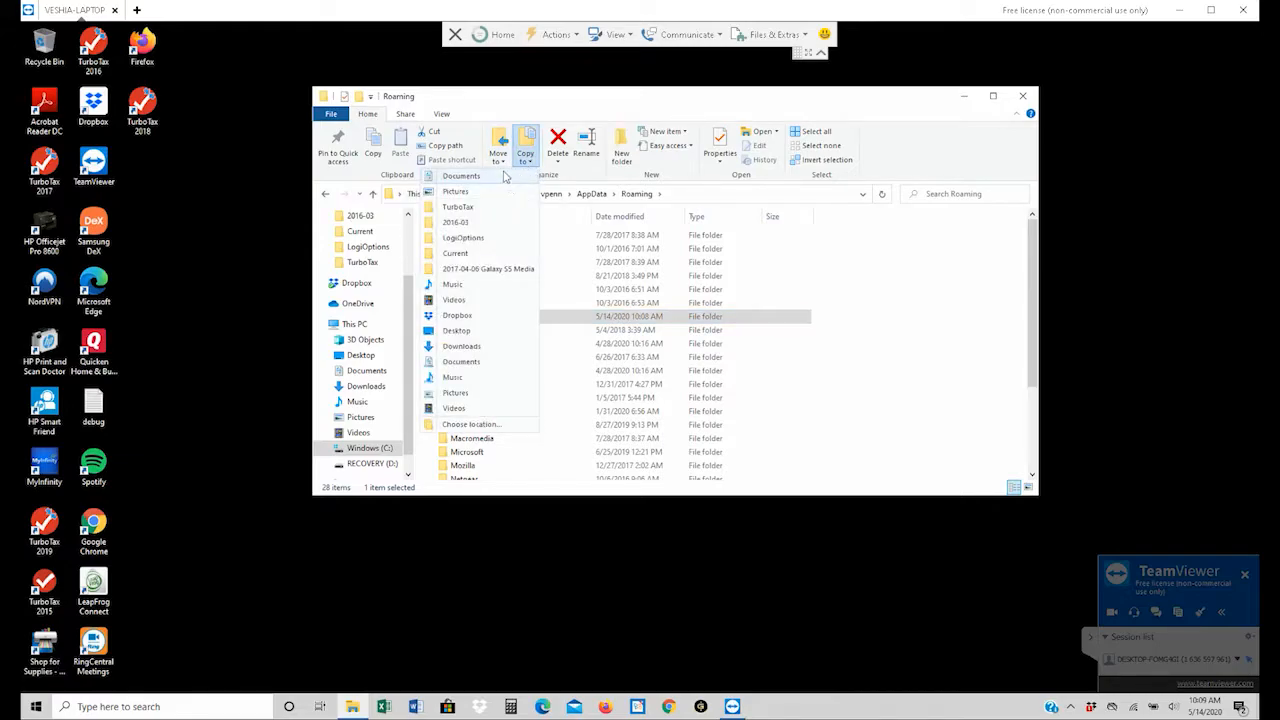
pyautogui.click(505, 176)
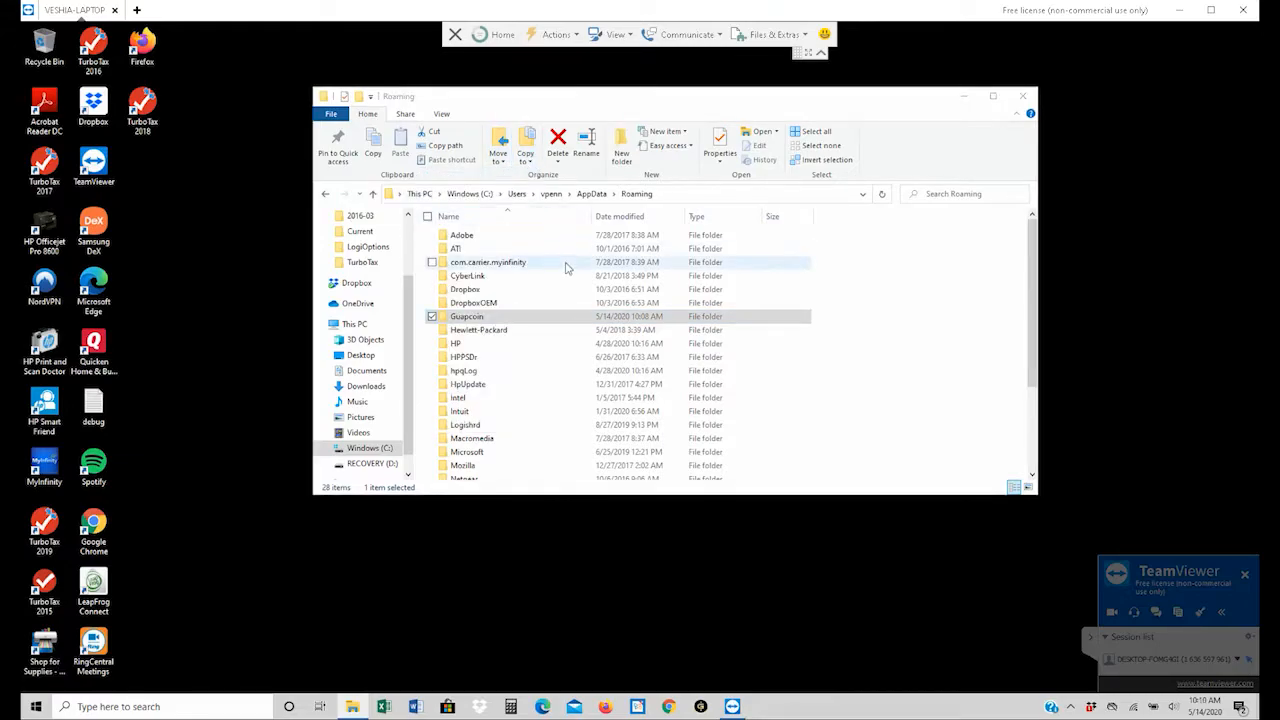
# Open the original Guapcoin folder in Roaming
pyautogui.click(477, 318)
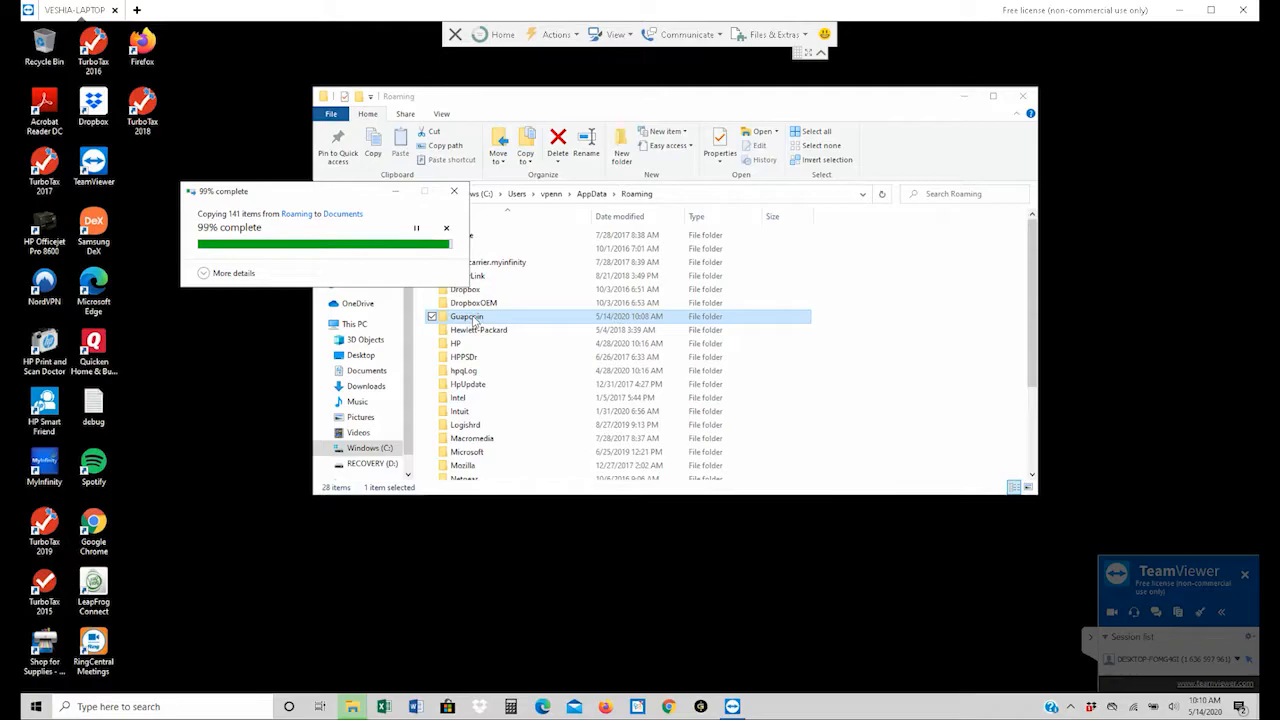
pyautogui.doubleClick(475, 318)
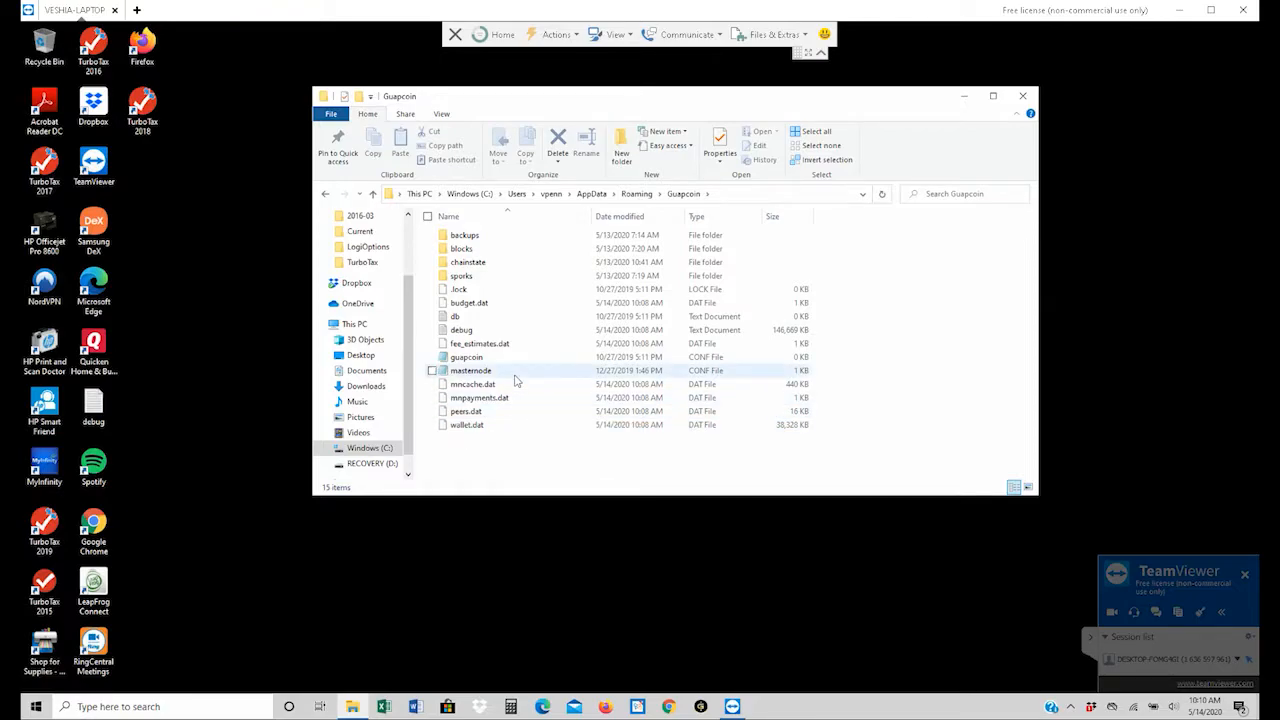
pyautogui.click(432, 358)
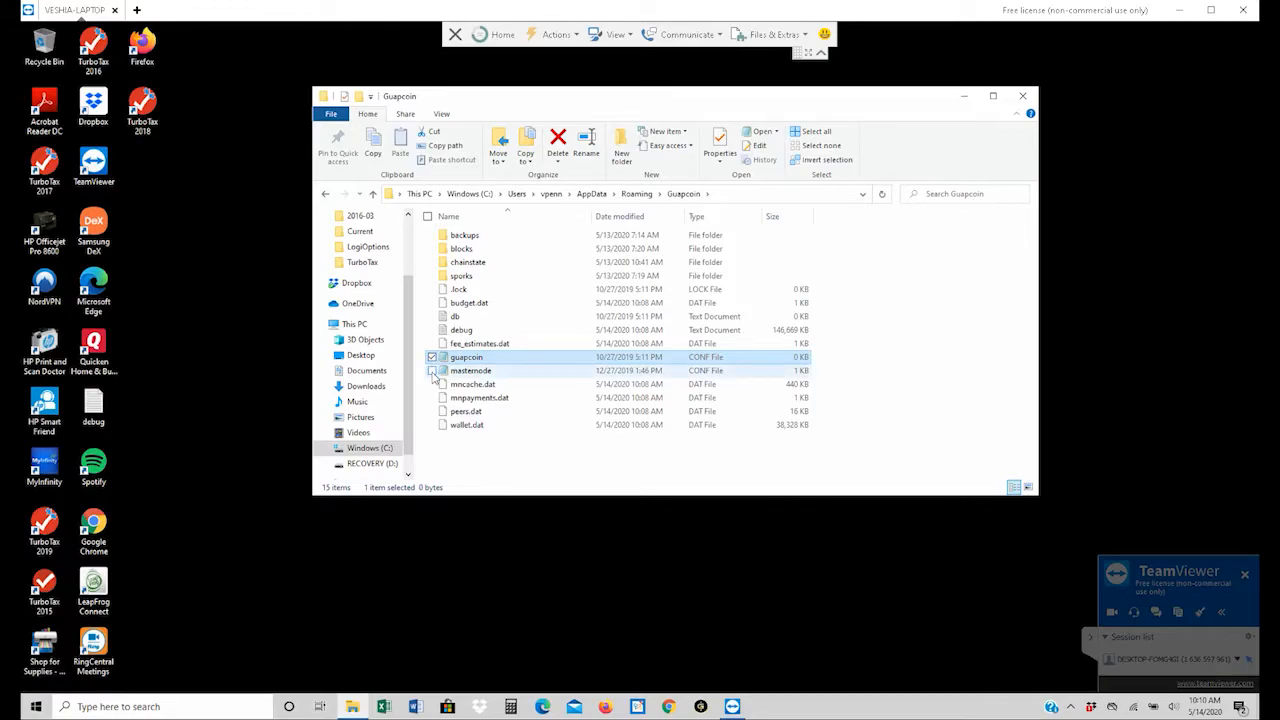
pyautogui.click(432, 371)
pyautogui.click(433, 425)
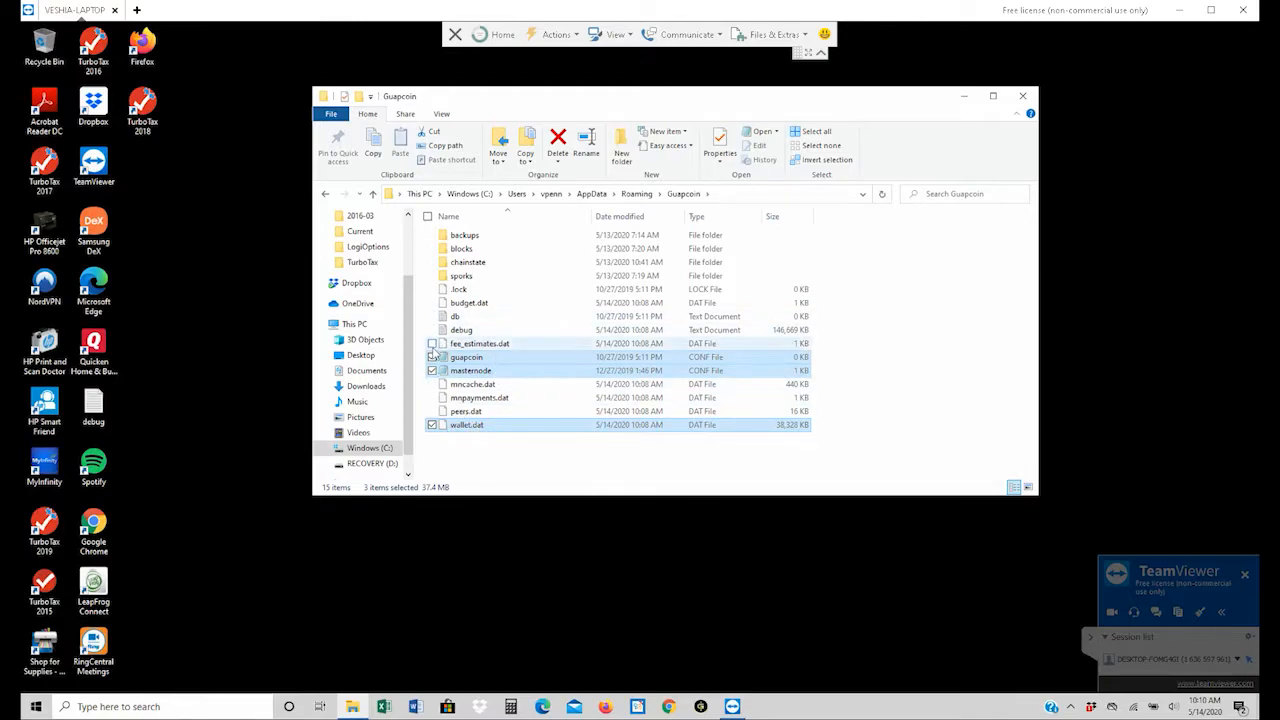
pyautogui.click(432, 357)
pyautogui.click(432, 370)
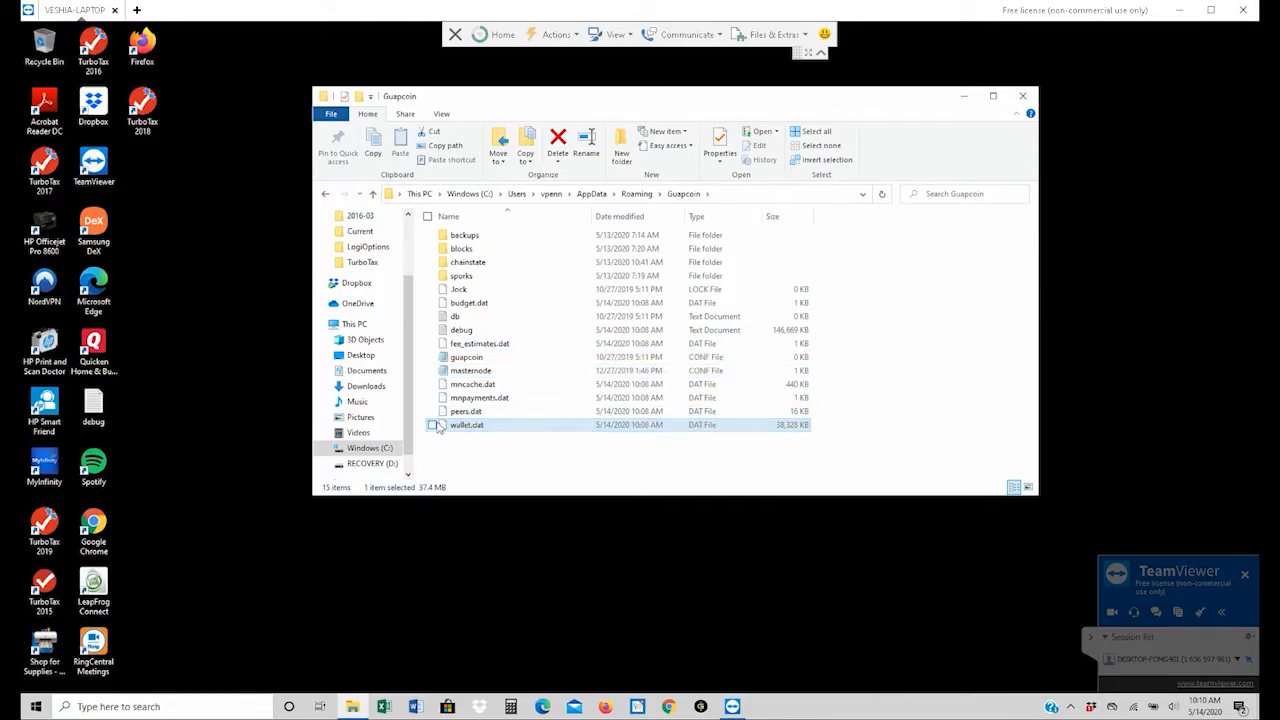
pyautogui.click(432, 425)
# Delete all items from the backups folder through fee_estimates.dat in the Guapcoin folder
pyautogui.click(474, 238)
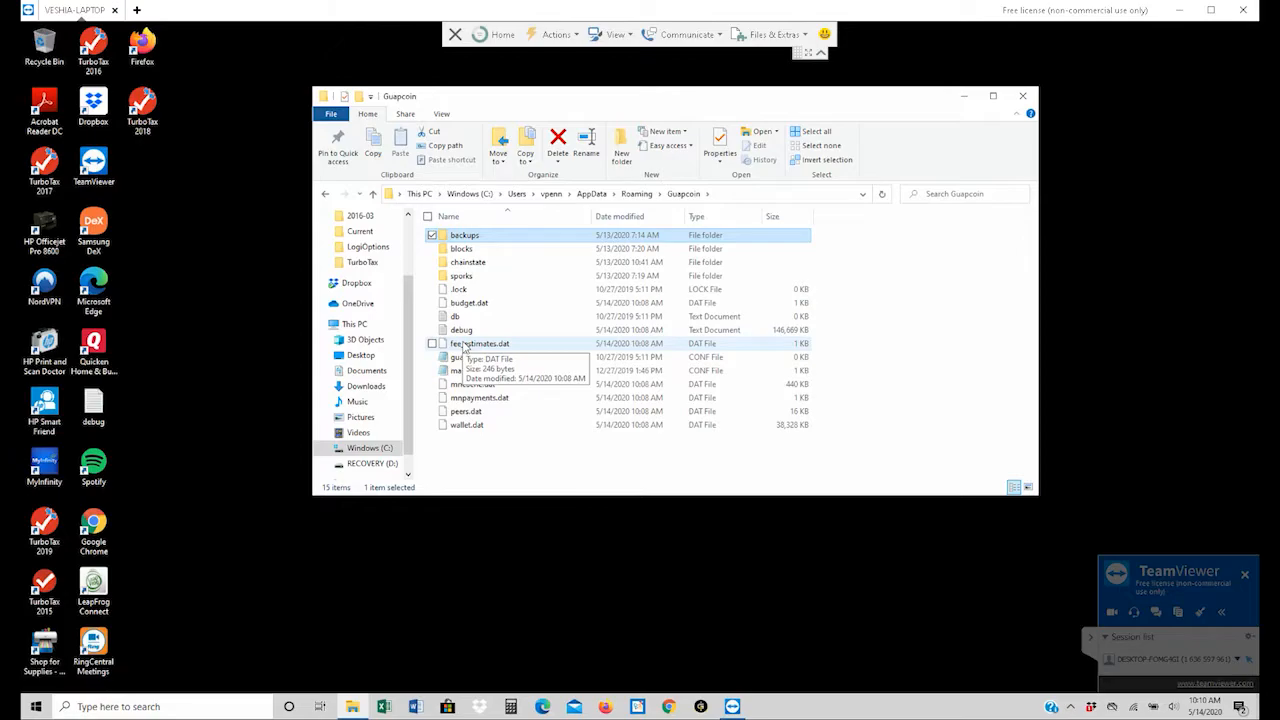
pyautogui.keyDown('shift'); pyautogui.click(463, 345); pyautogui.keyUp('shift')
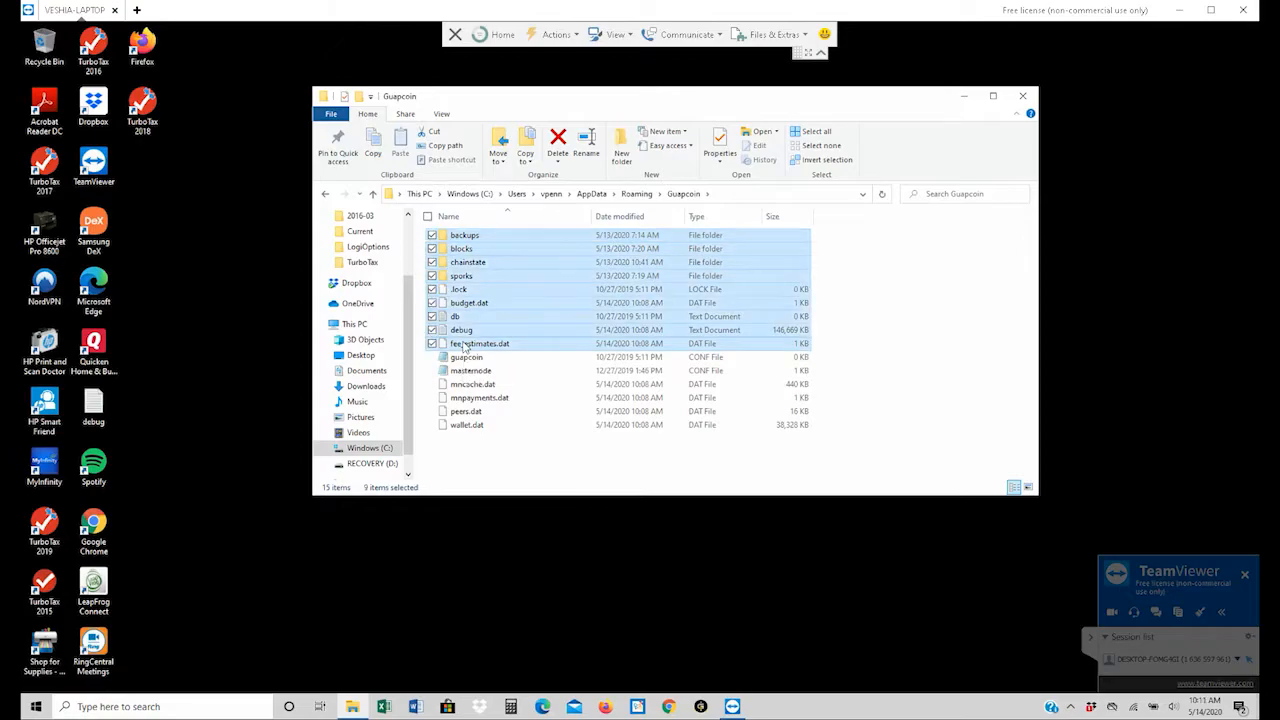
pyautogui.rightClick(496, 273)
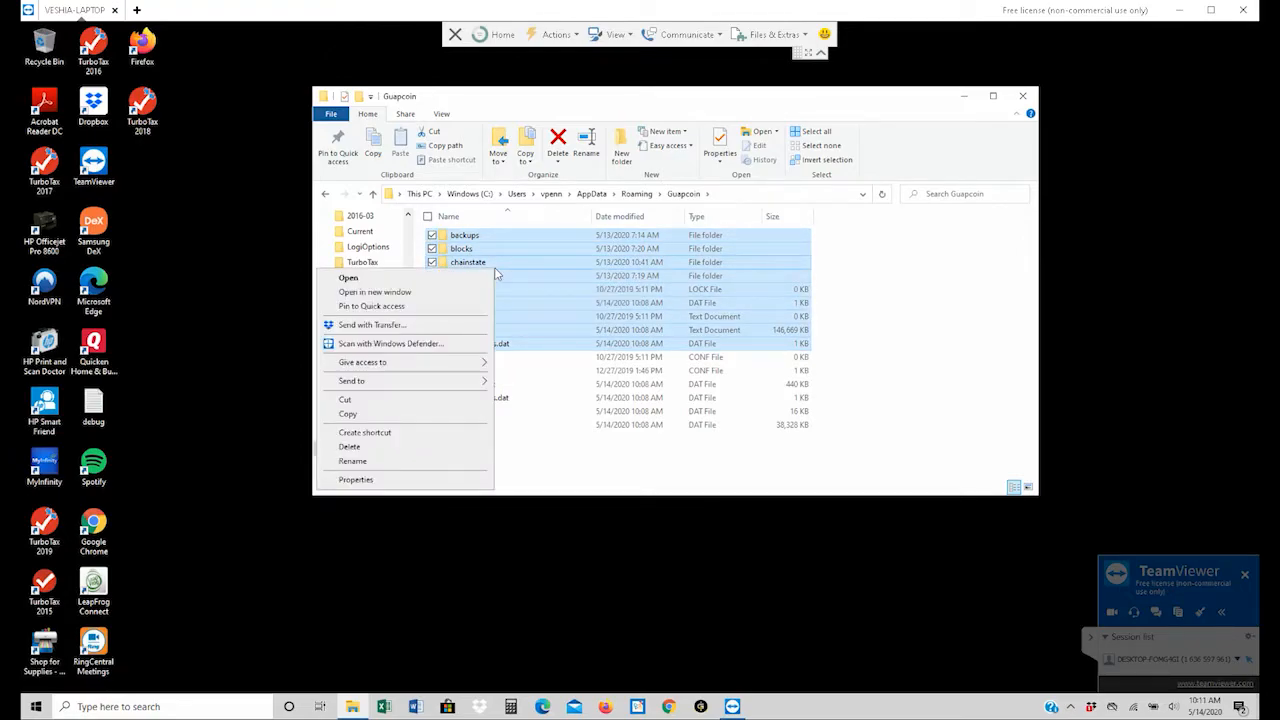
pyautogui.click(427, 449)
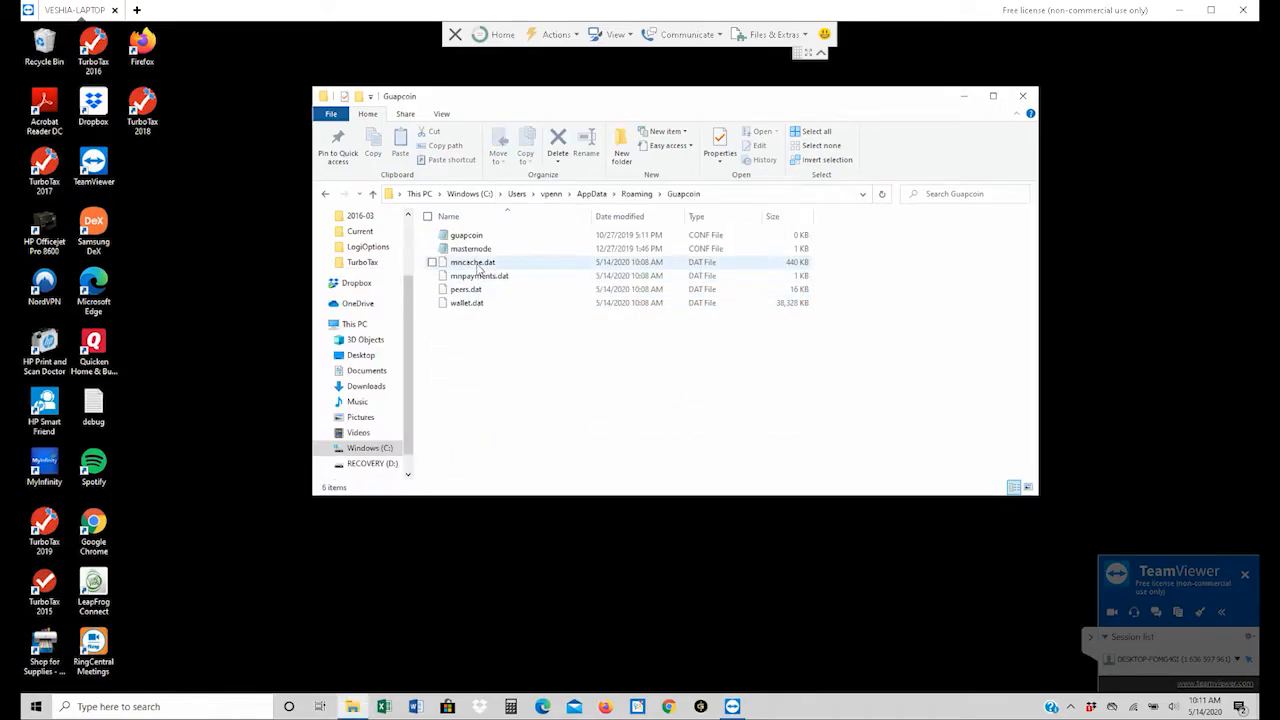
# Delete mncache.dat, mnpayments.dat and peers.dat, keeping only the guapcoin, masternode and wallet.dat files
pyautogui.click(478, 264)
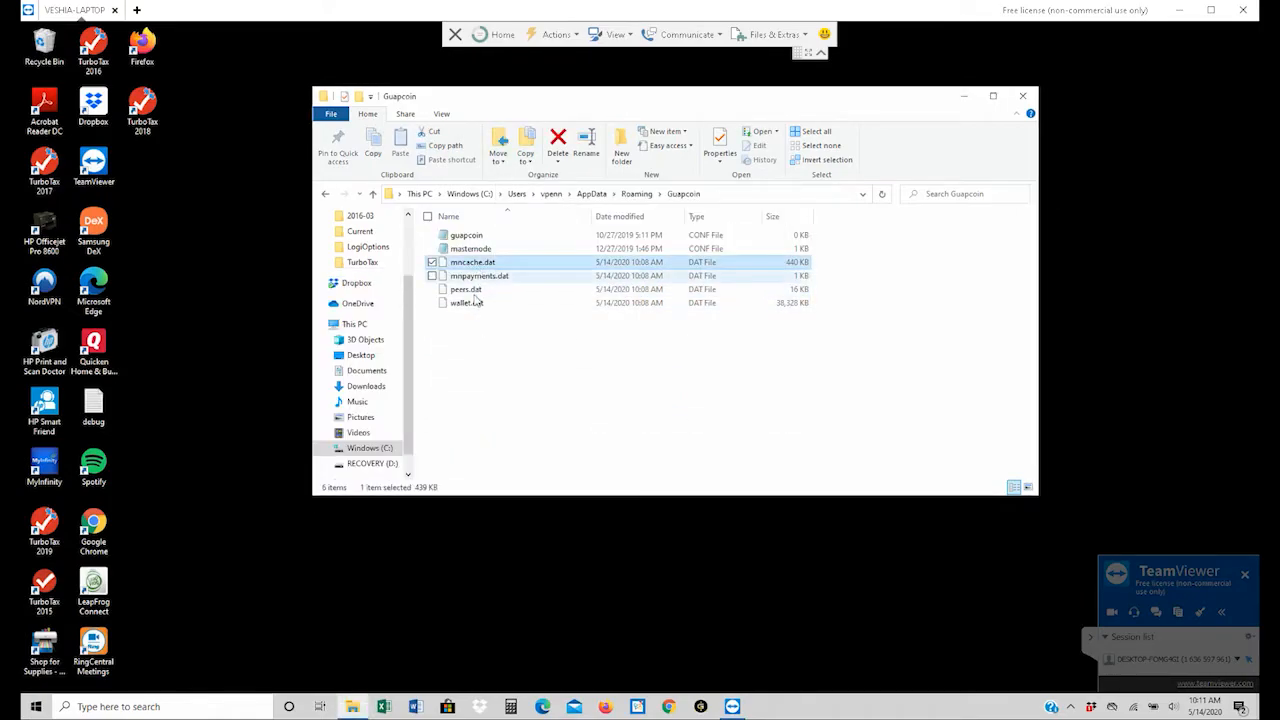
pyautogui.keyDown('shift'); pyautogui.click(472, 290); pyautogui.keyUp('shift')
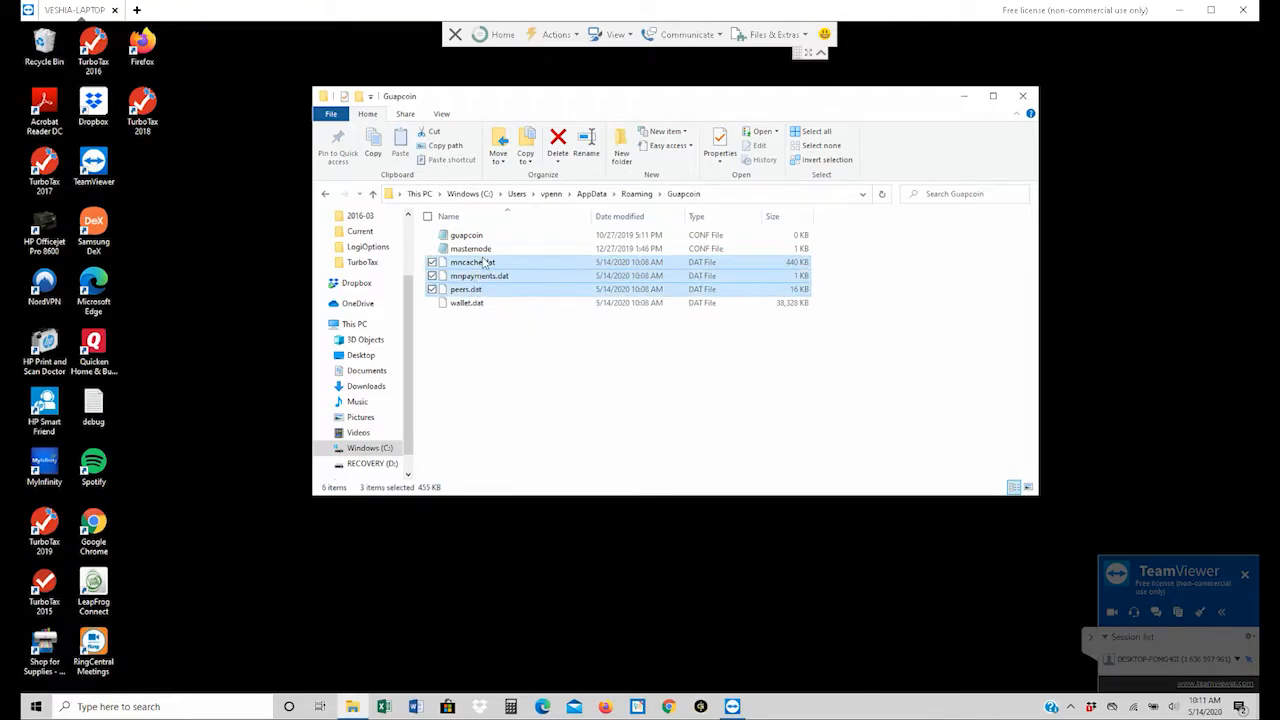
pyautogui.rightClick(483, 277)
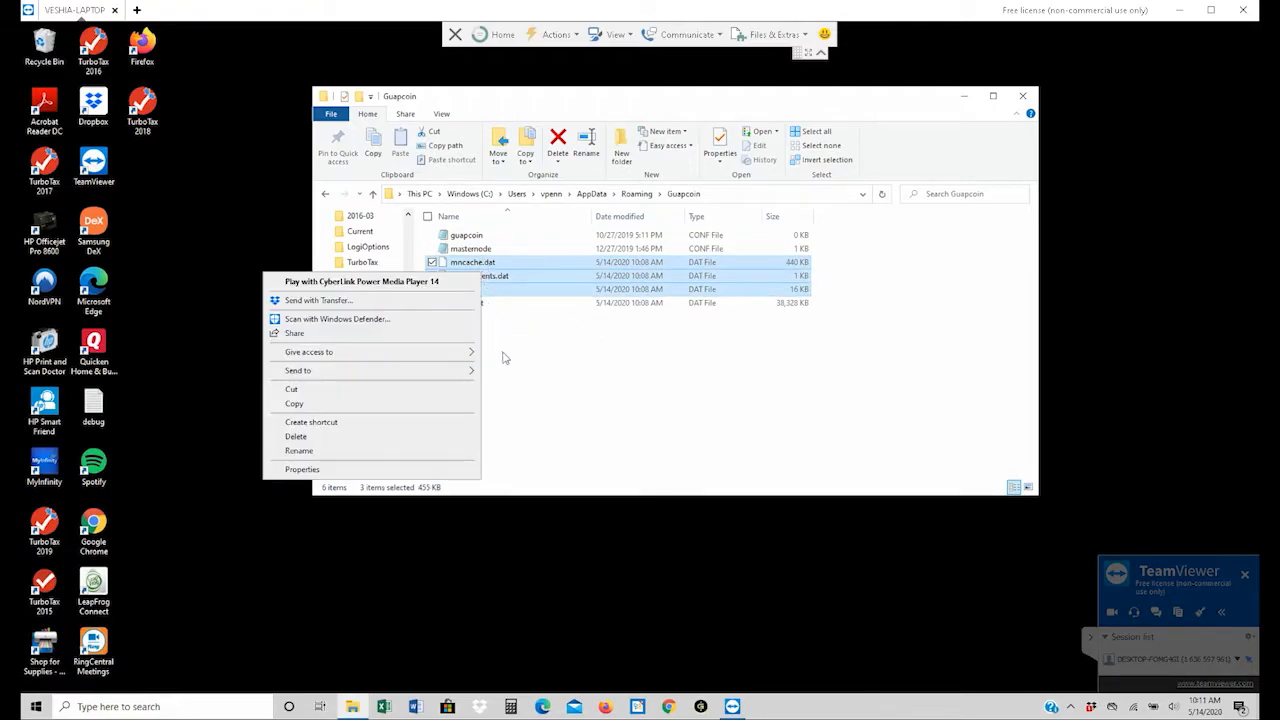
pyautogui.click(381, 437)
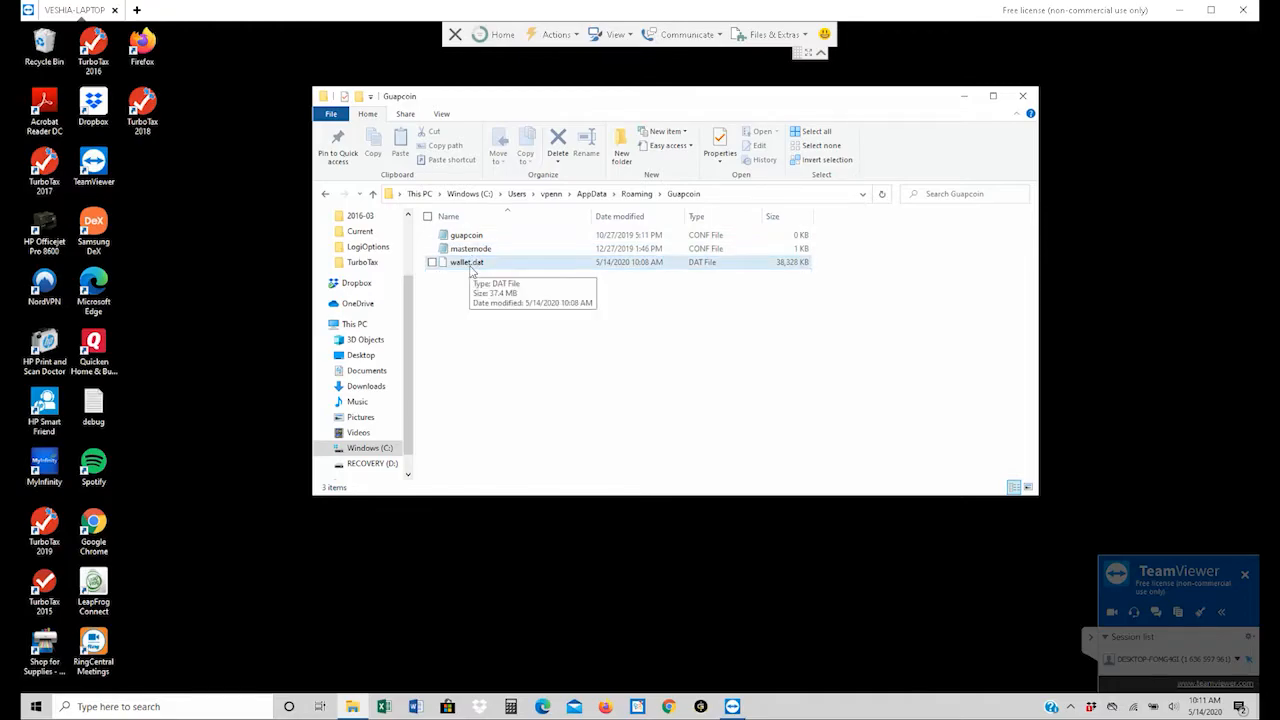
pyautogui.doubleClick(93, 528)
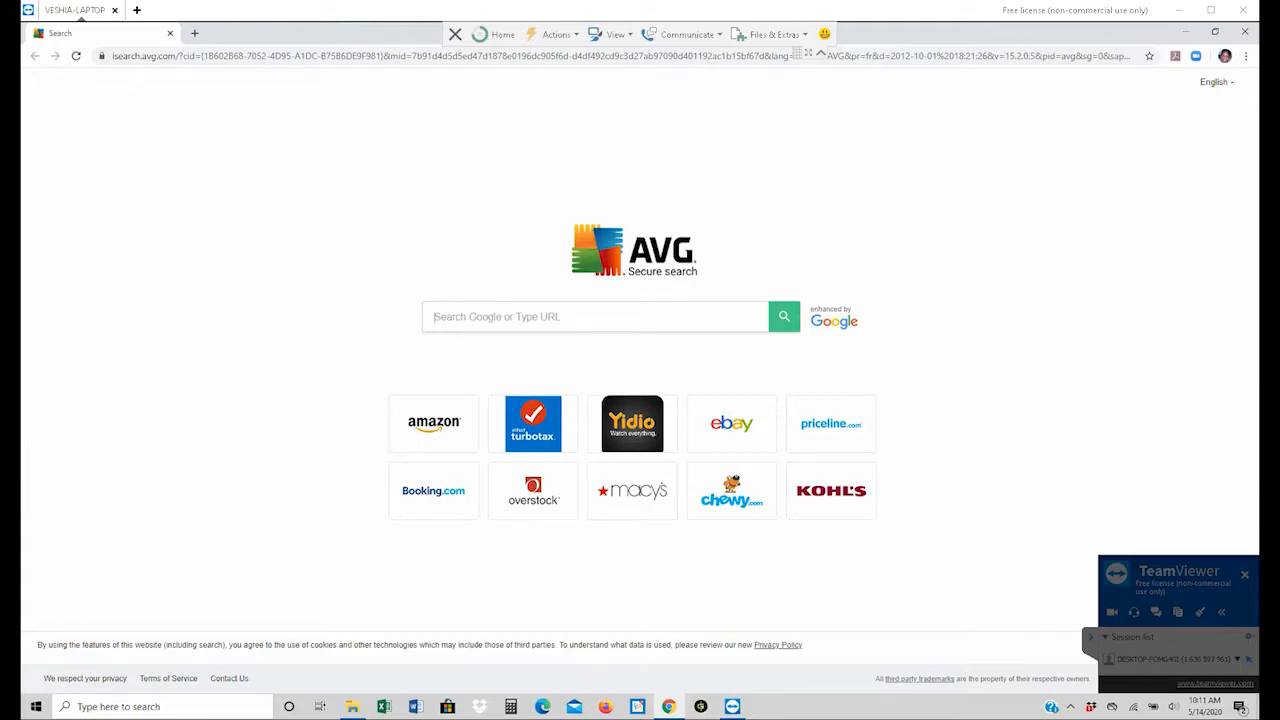
pyautogui.click(272, 57)
pyautogui.rightClick(272, 60)
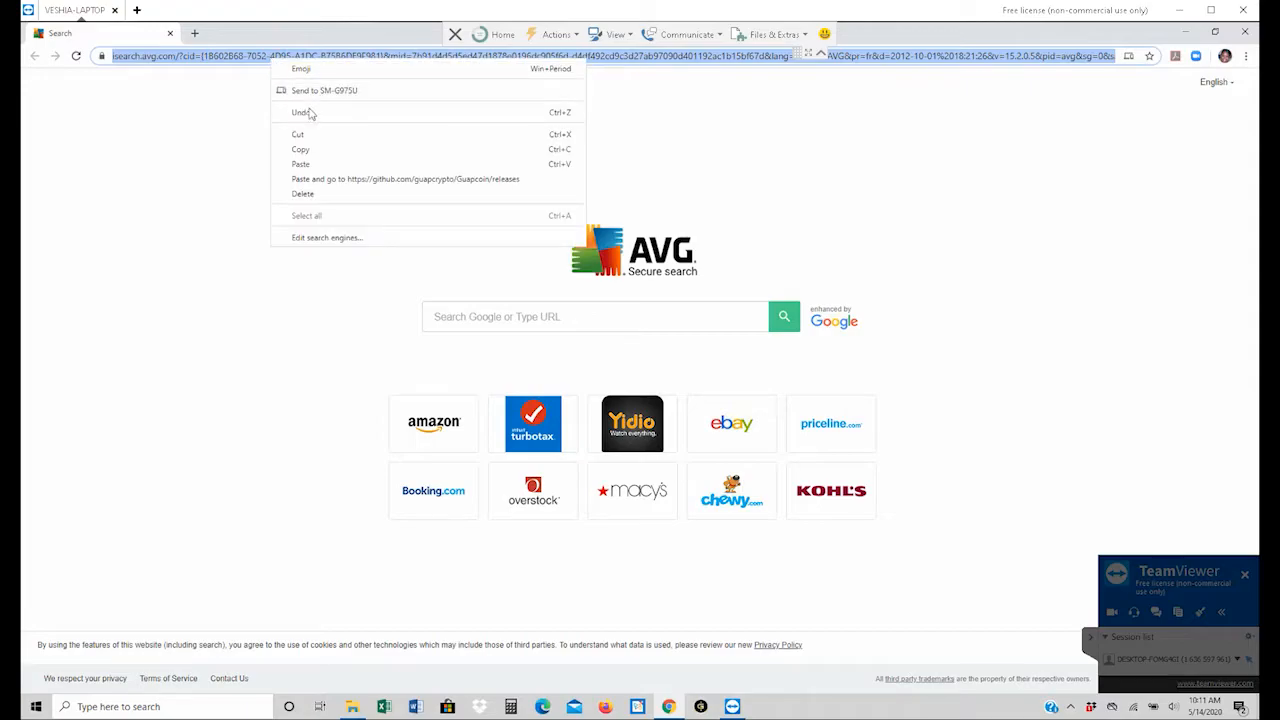
pyautogui.click(320, 166)
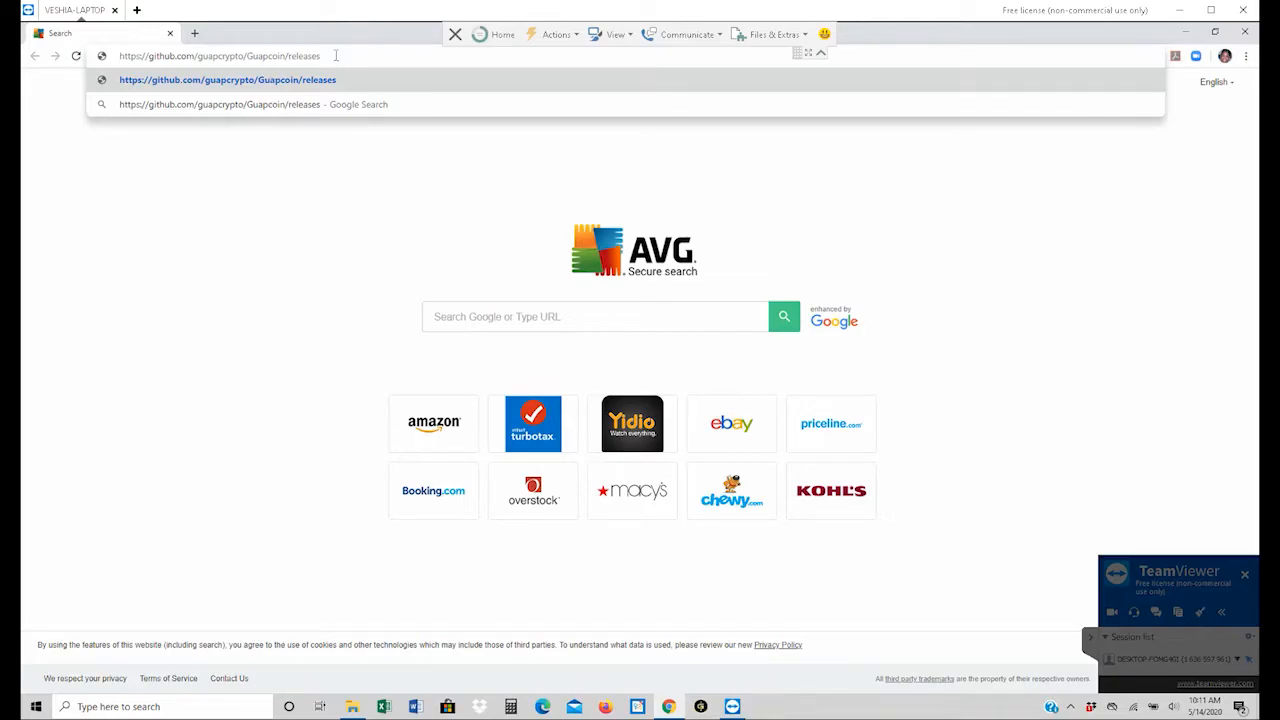
pyautogui.press('Return')
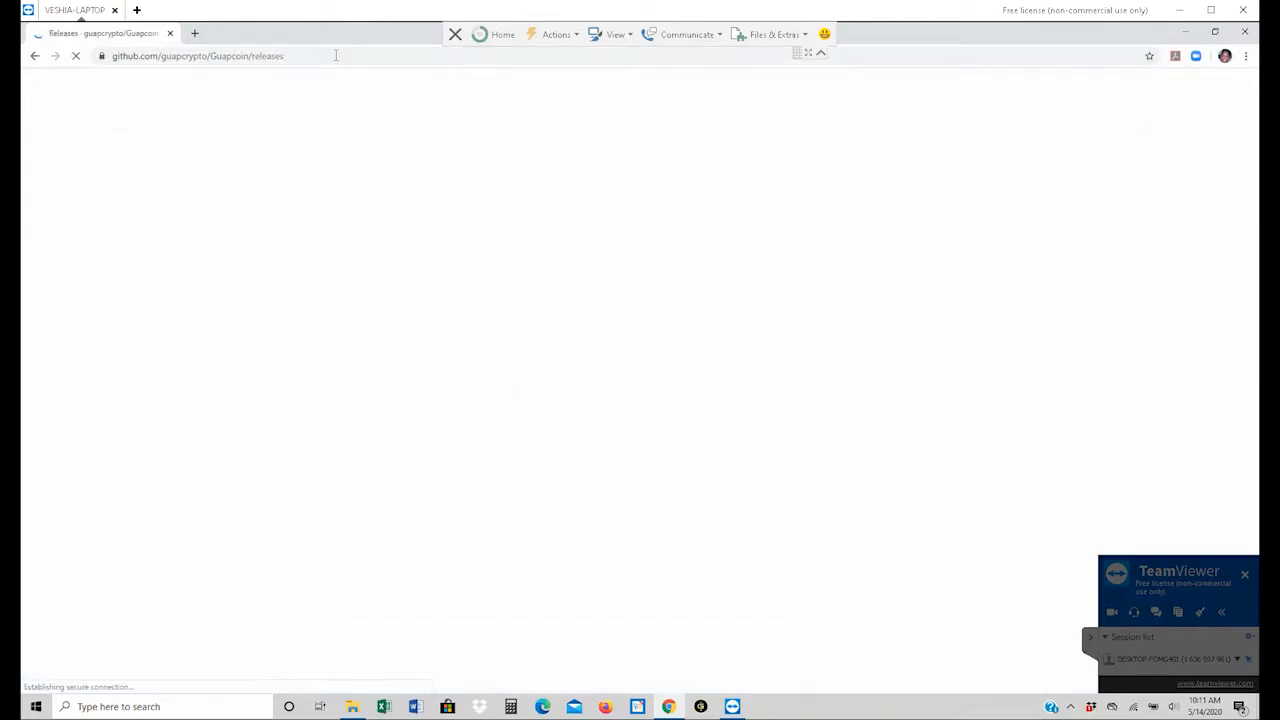
pyautogui.scroll(-1, 468, 355)
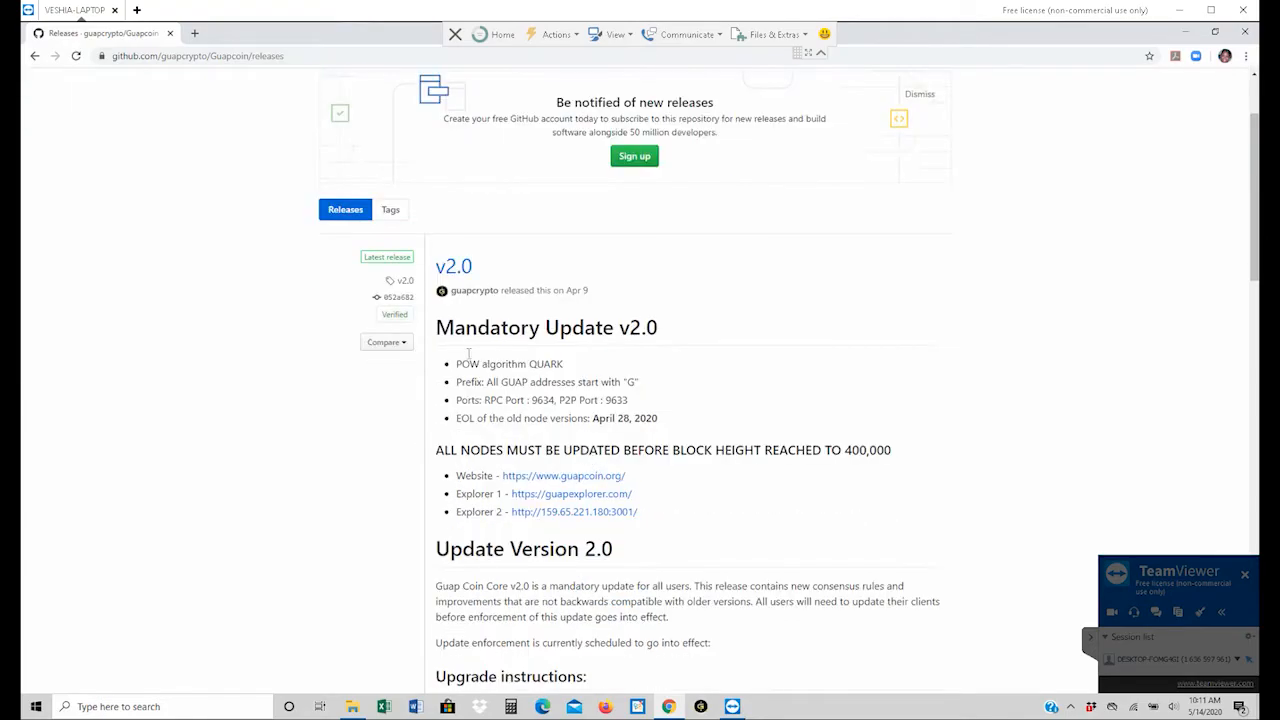
pyautogui.moveTo(442, 316); pyautogui.dragTo(673, 322)
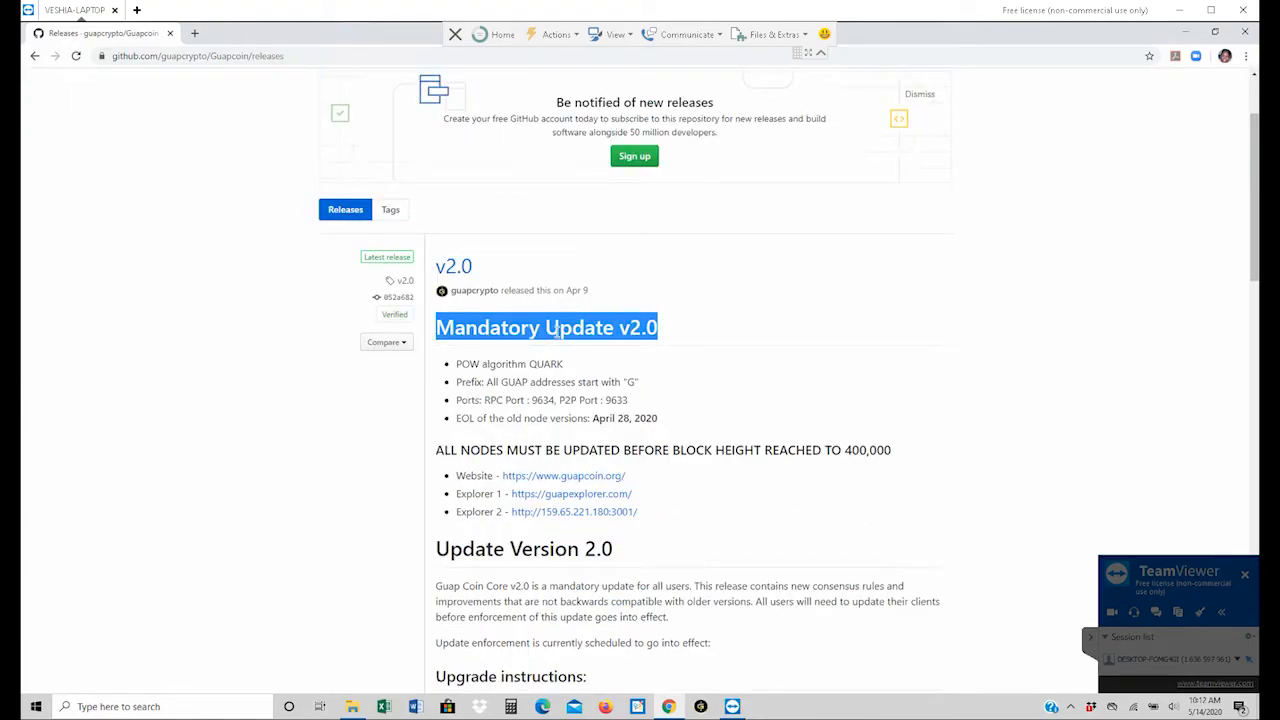
# Download Guapcoin-2.0-Setup-Windows64.zip from the v2.0 release assets
pyautogui.scroll(-2, 555, 330)
pyautogui.scroll(-8, 550, 330)
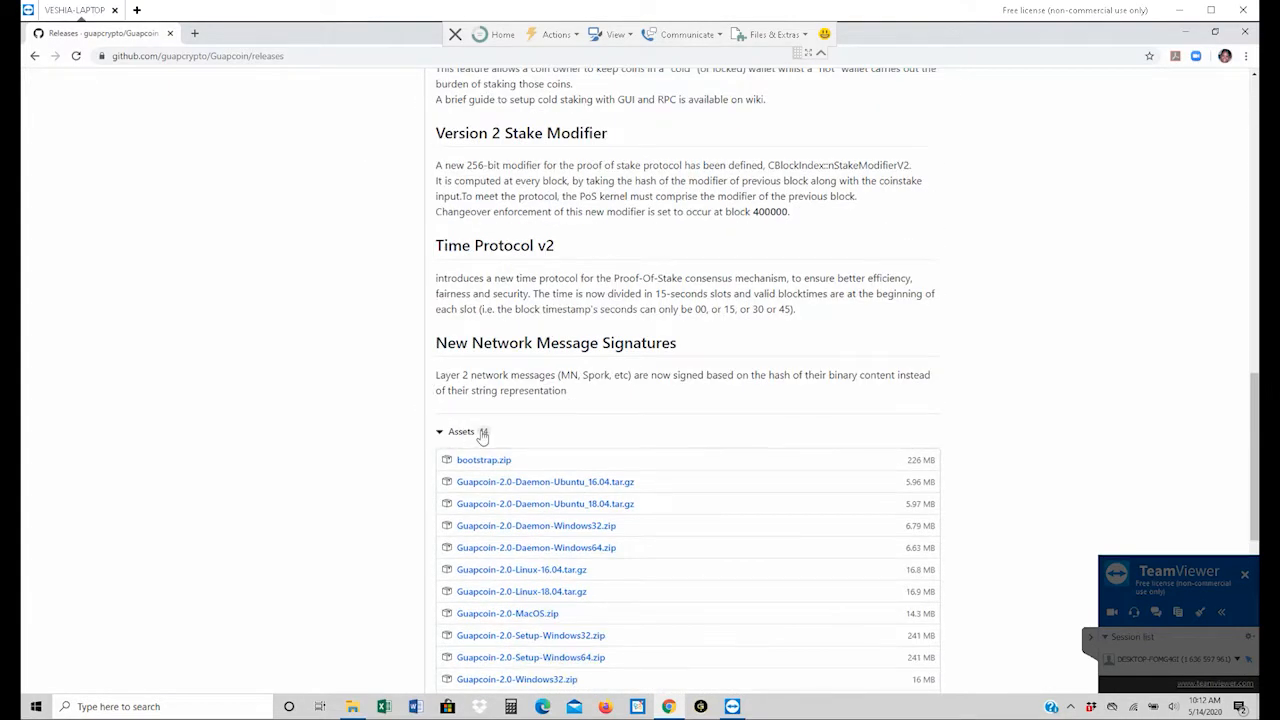
pyautogui.scroll(-1, 483, 437)
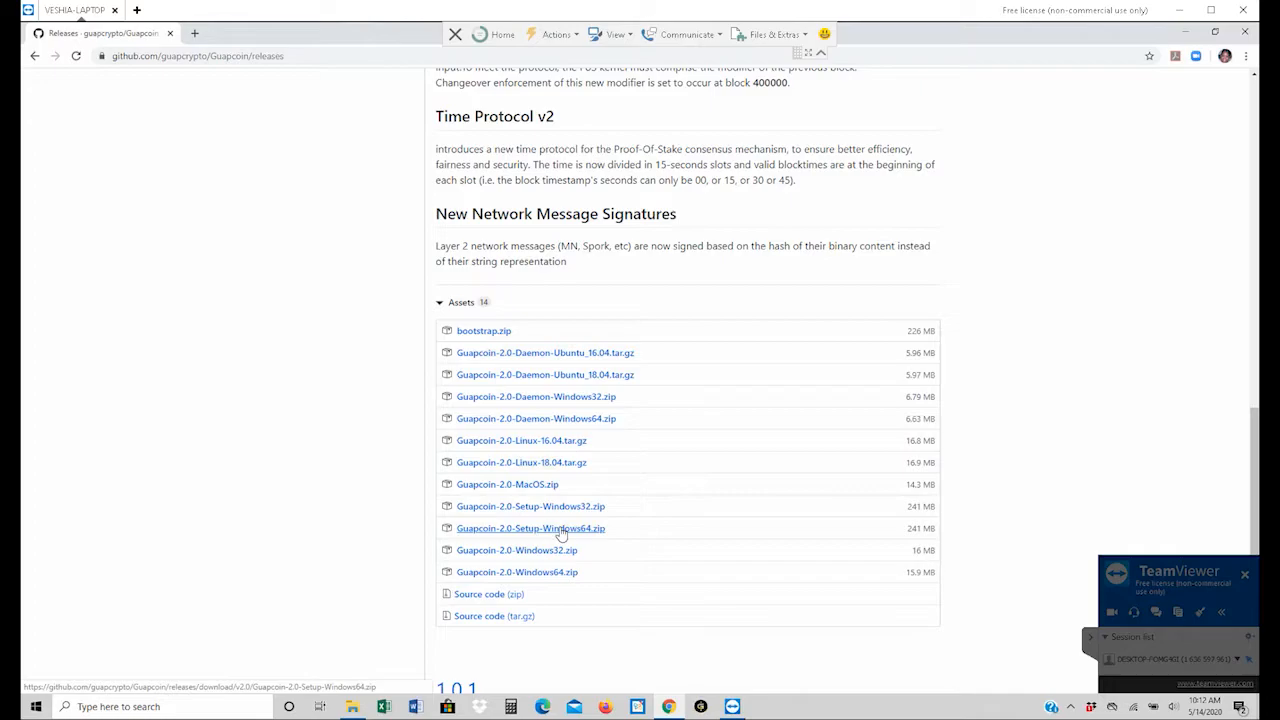
pyautogui.click(560, 530)
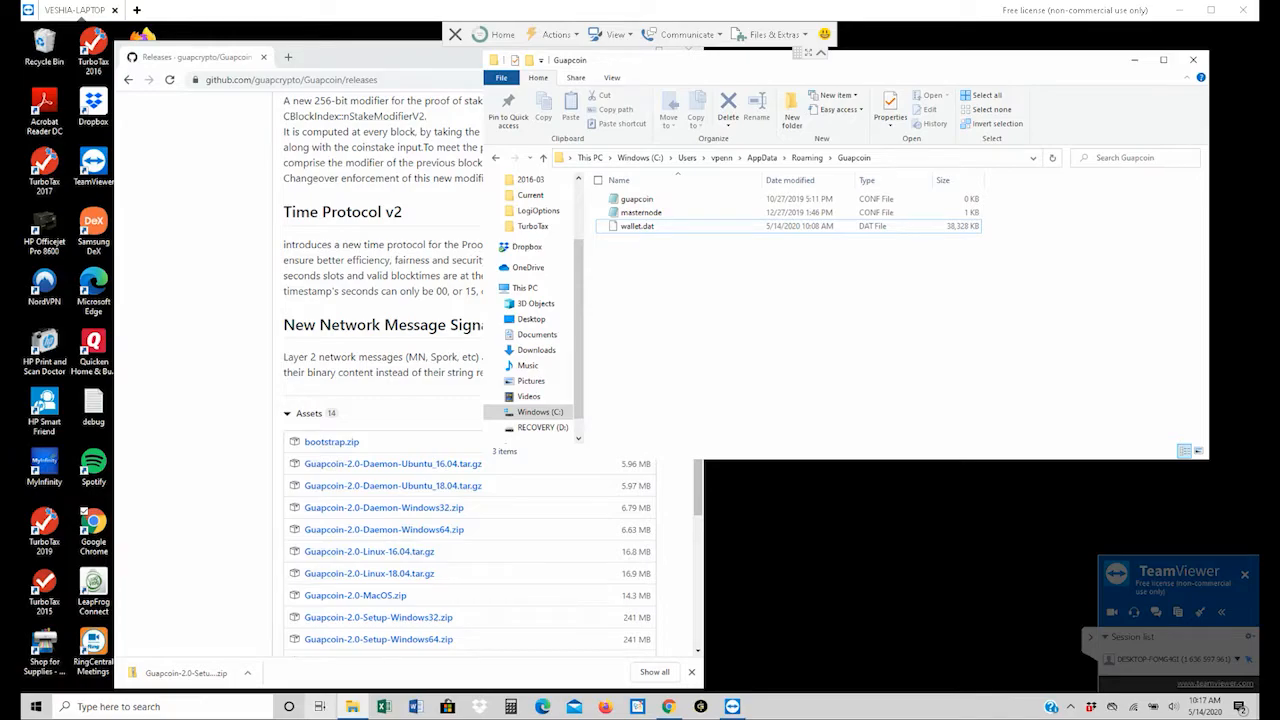
# Open the downloaded Guapcoin-2.0-Setup-Windows64.zip and extract it to the default folder in Downloads
pyautogui.click(188, 680)
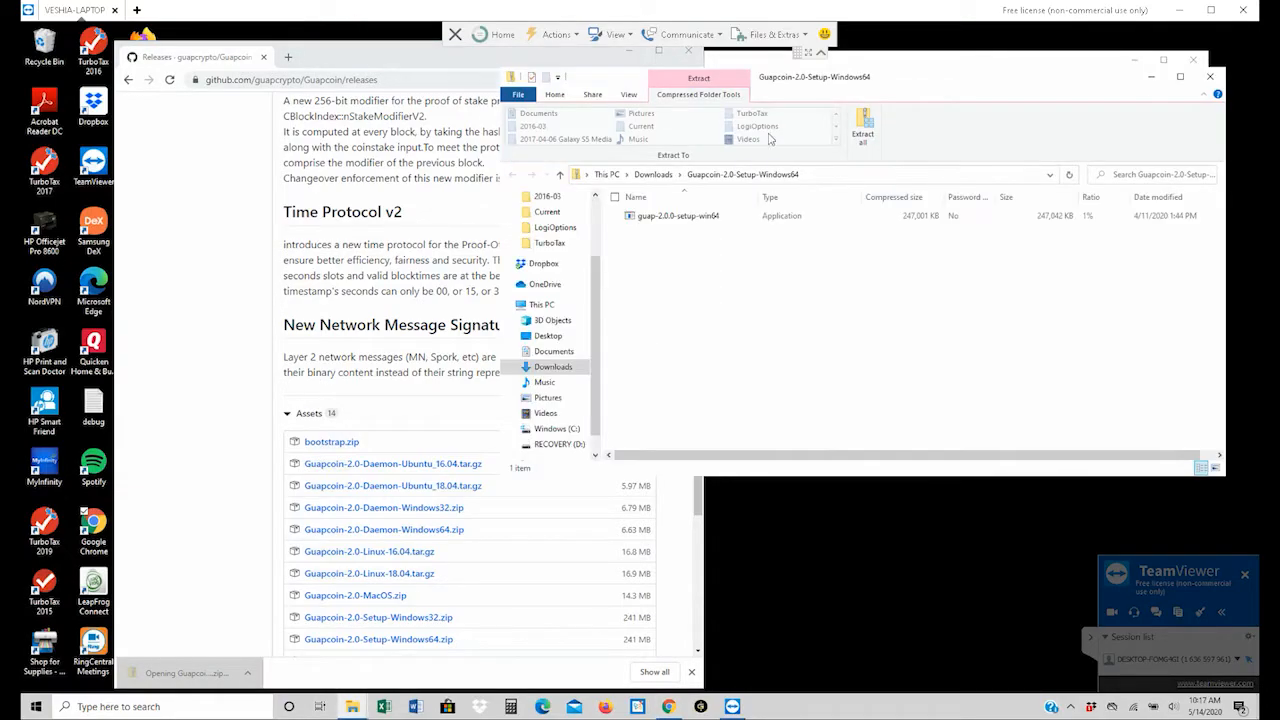
pyautogui.click(875, 145)
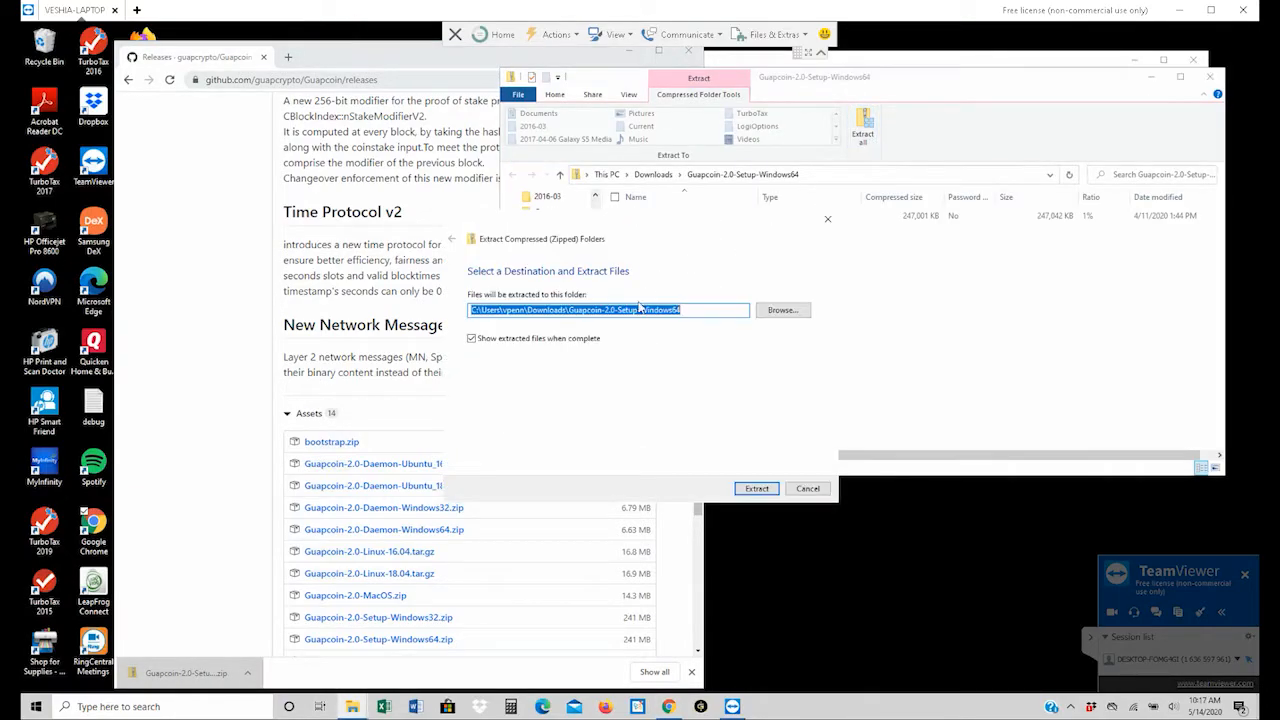
pyautogui.click(752, 490)
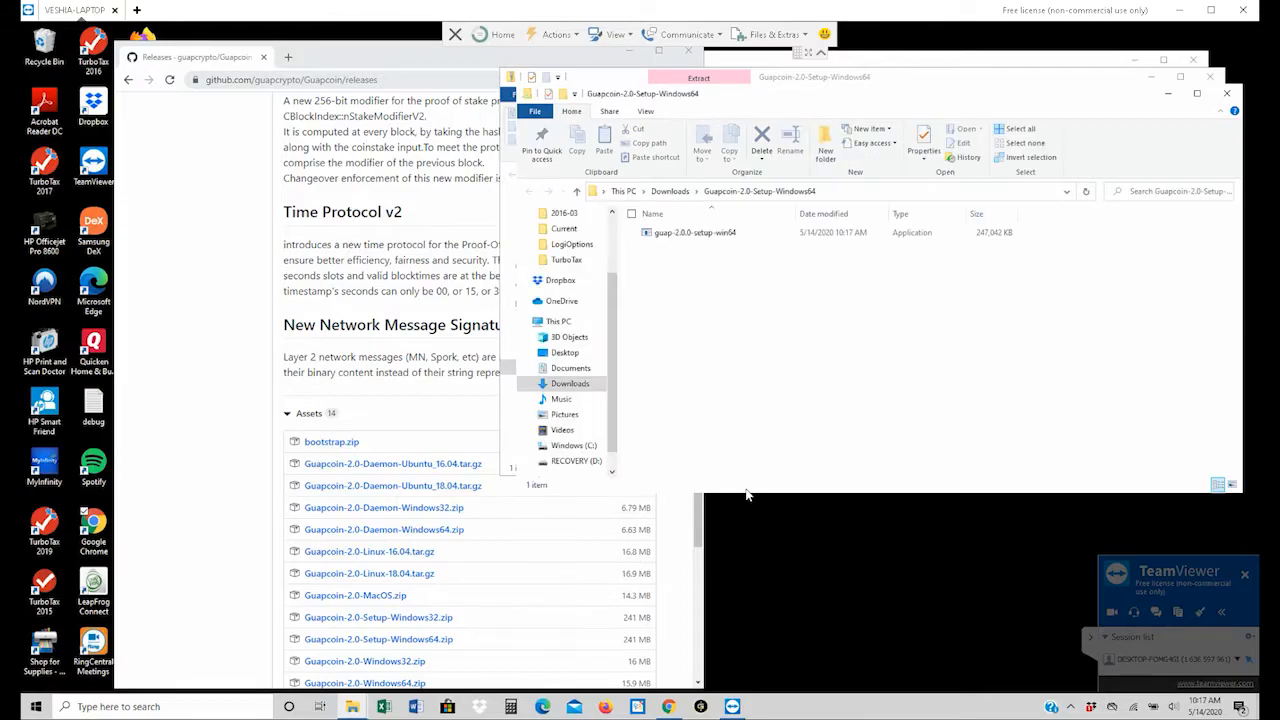
# Run guap-2.0.0-setup-win64 despite the SmartScreen block and allow it to make changes to the device
pyautogui.doubleClick(673, 239)
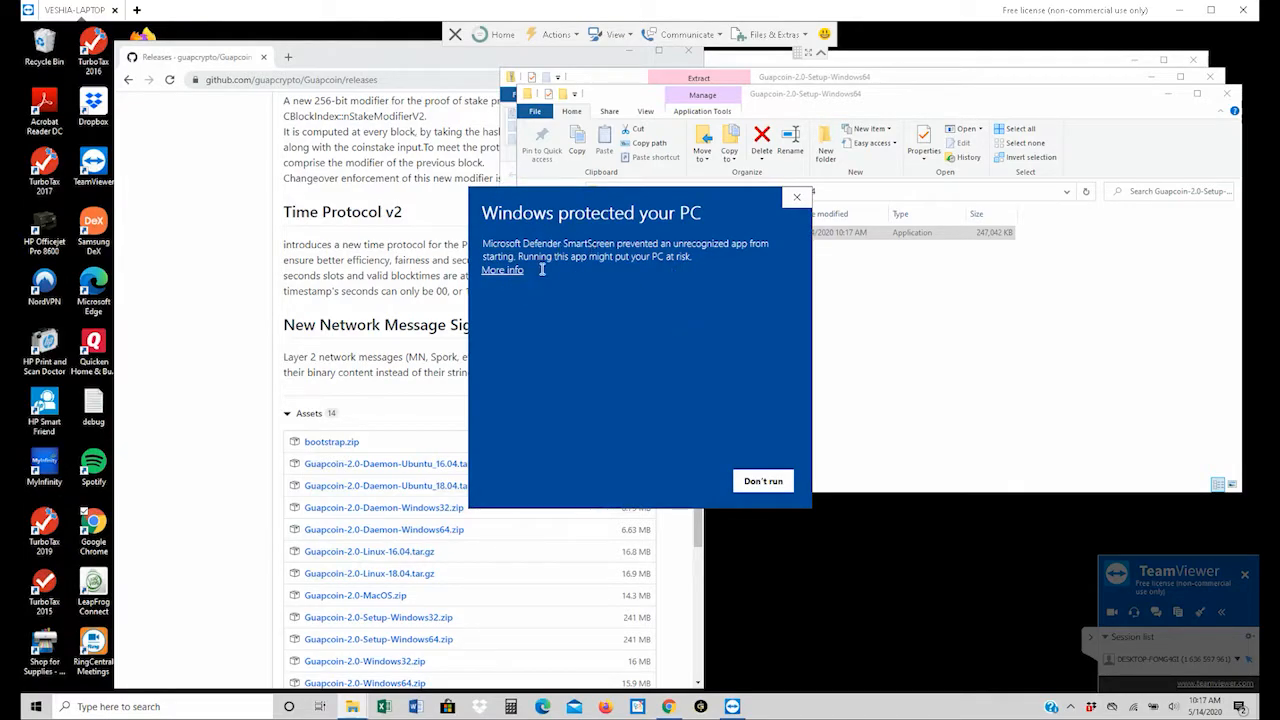
pyautogui.click(519, 276)
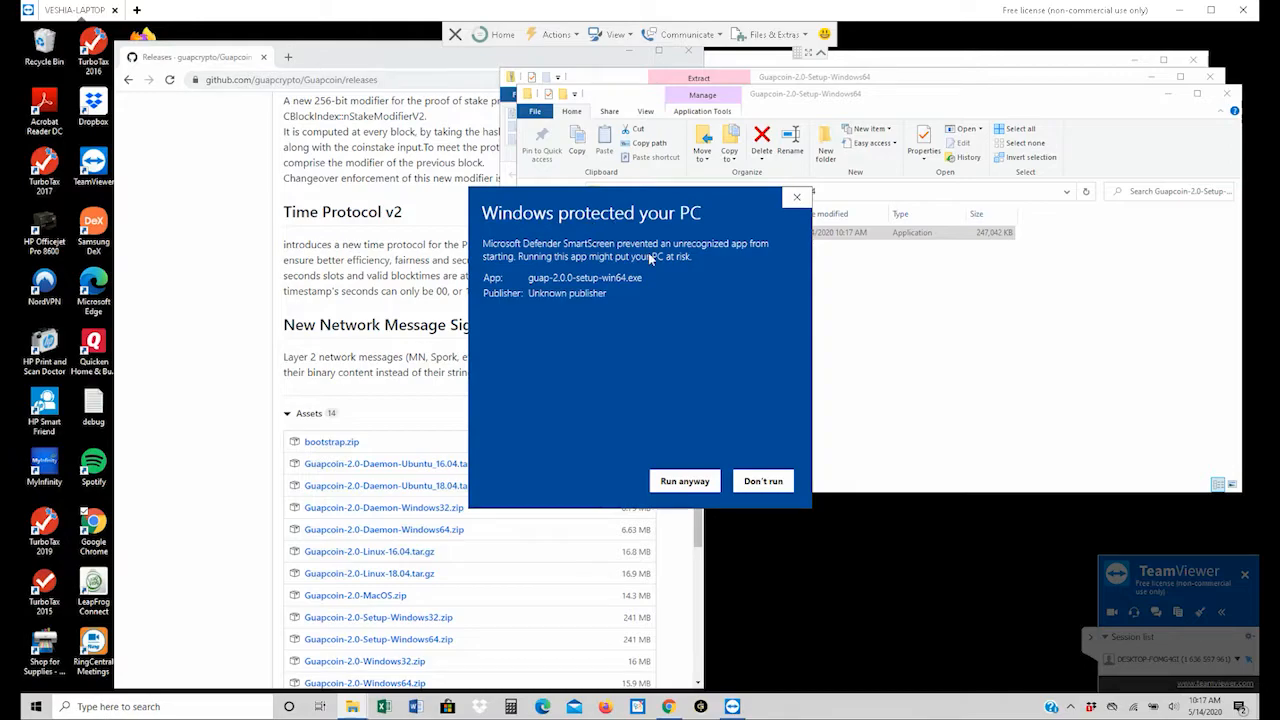
pyautogui.click(665, 484)
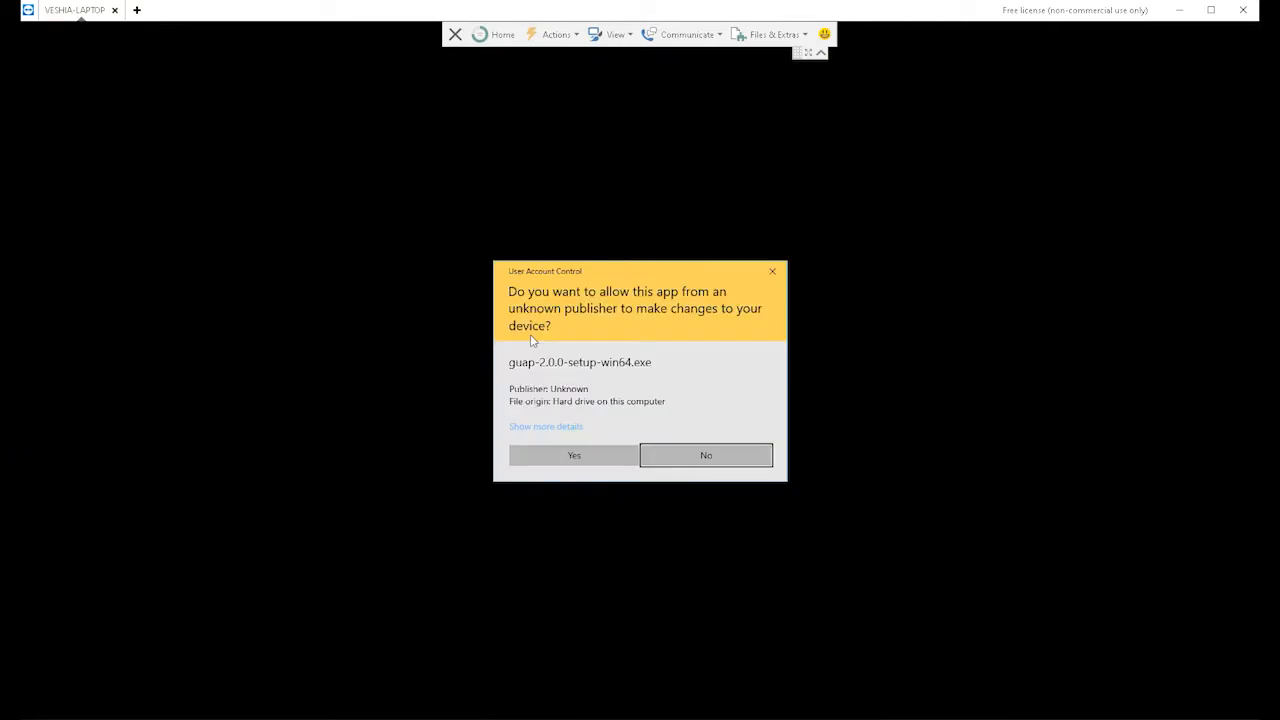
pyautogui.click(546, 459)
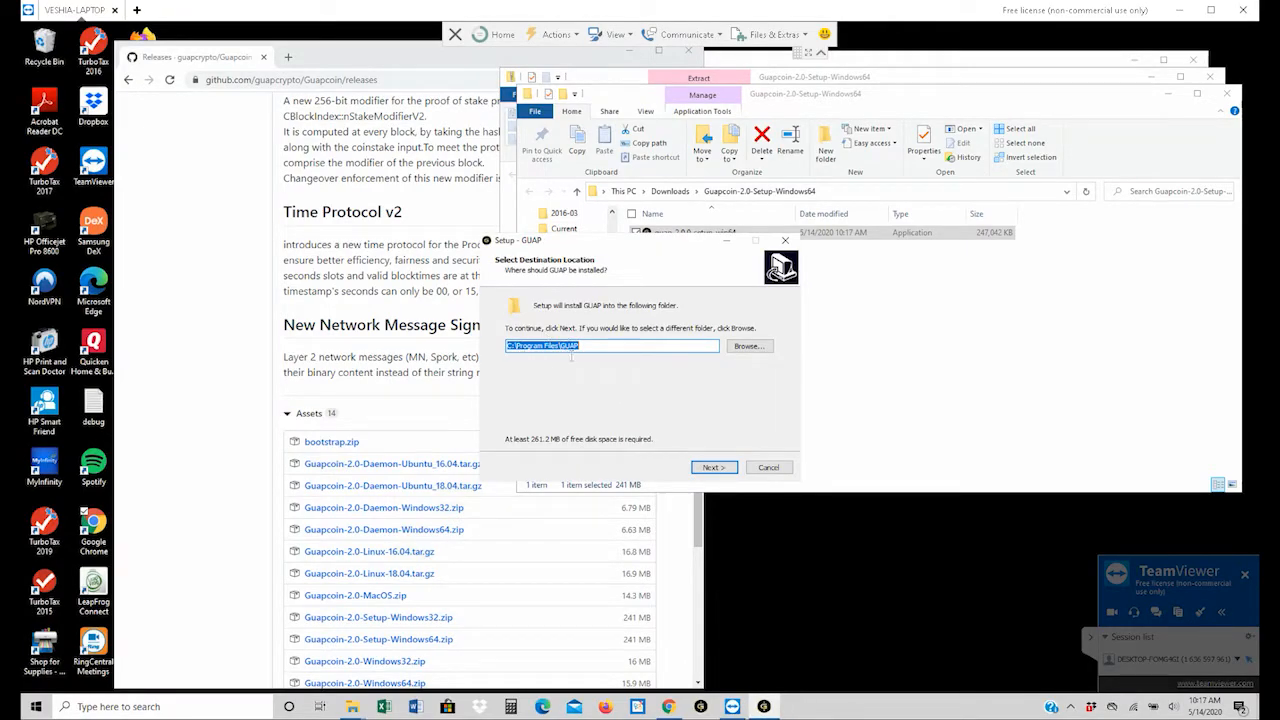
# Install GUAP in C:\Program Files\GUAP with the default Roaming\Guapcoin data directory and the Full installation option
pyautogui.click(716, 474)
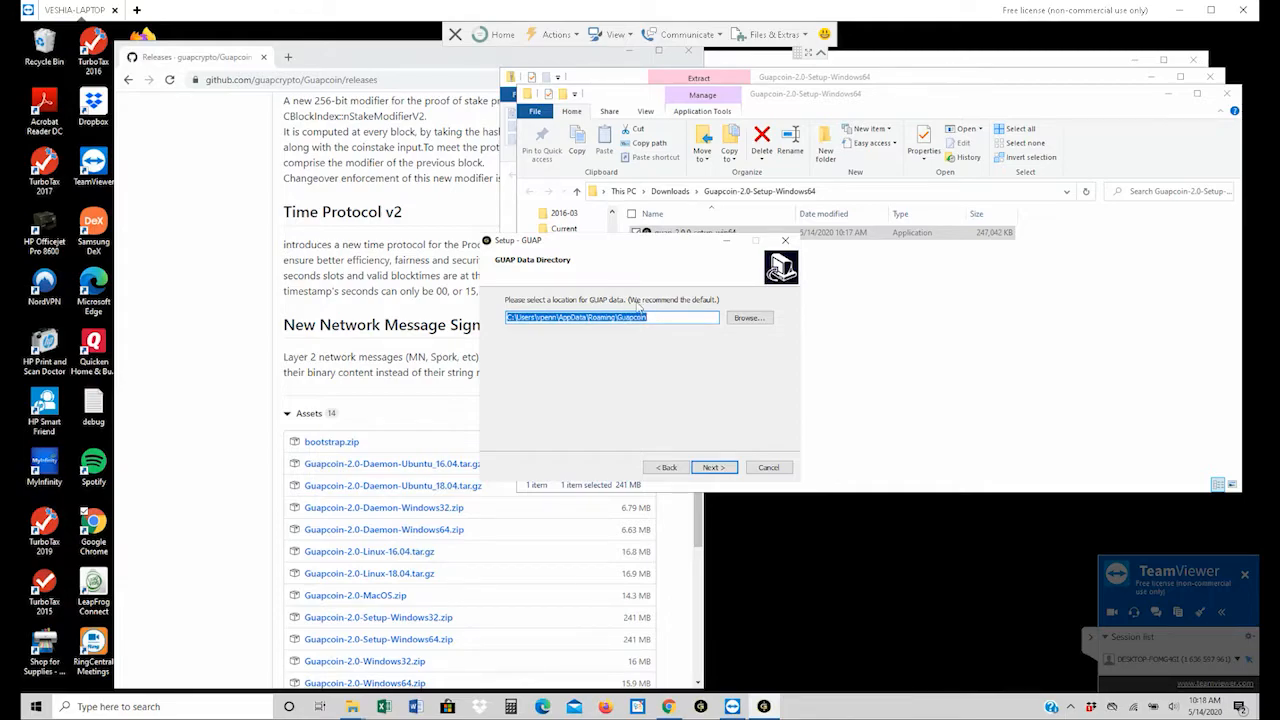
pyautogui.click(712, 468)
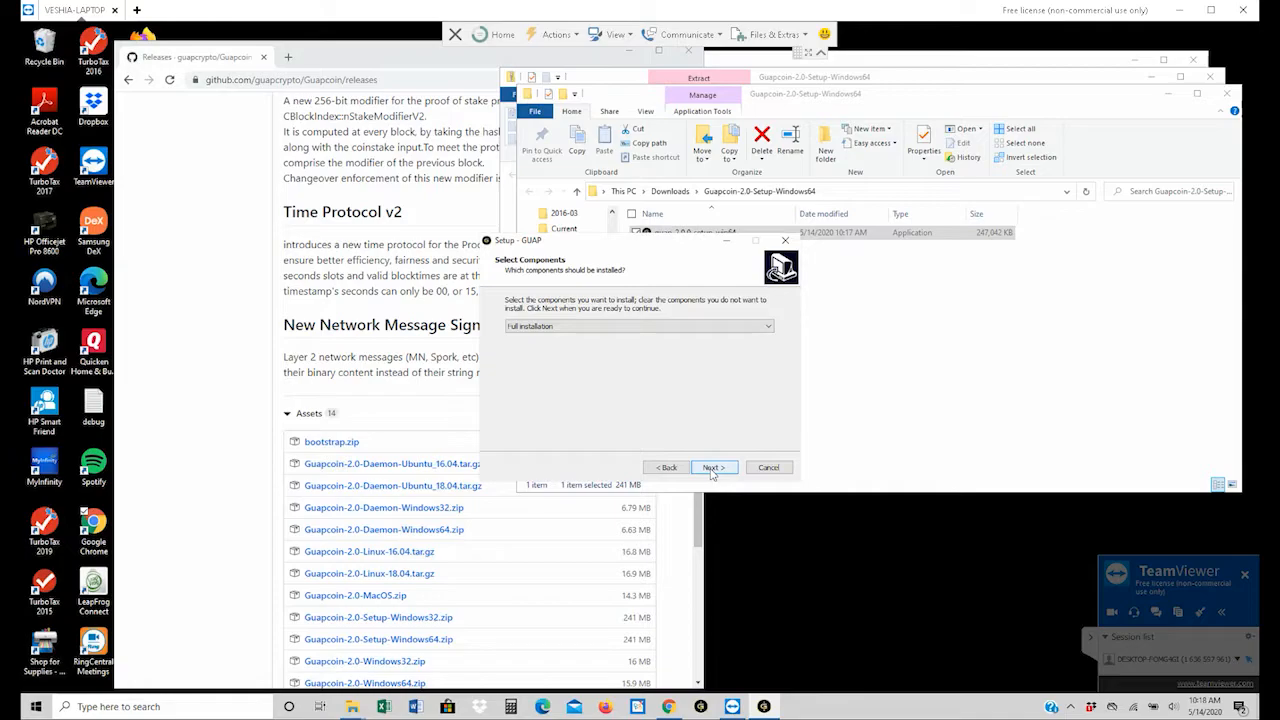
pyautogui.click(677, 324)
pyautogui.click(677, 336)
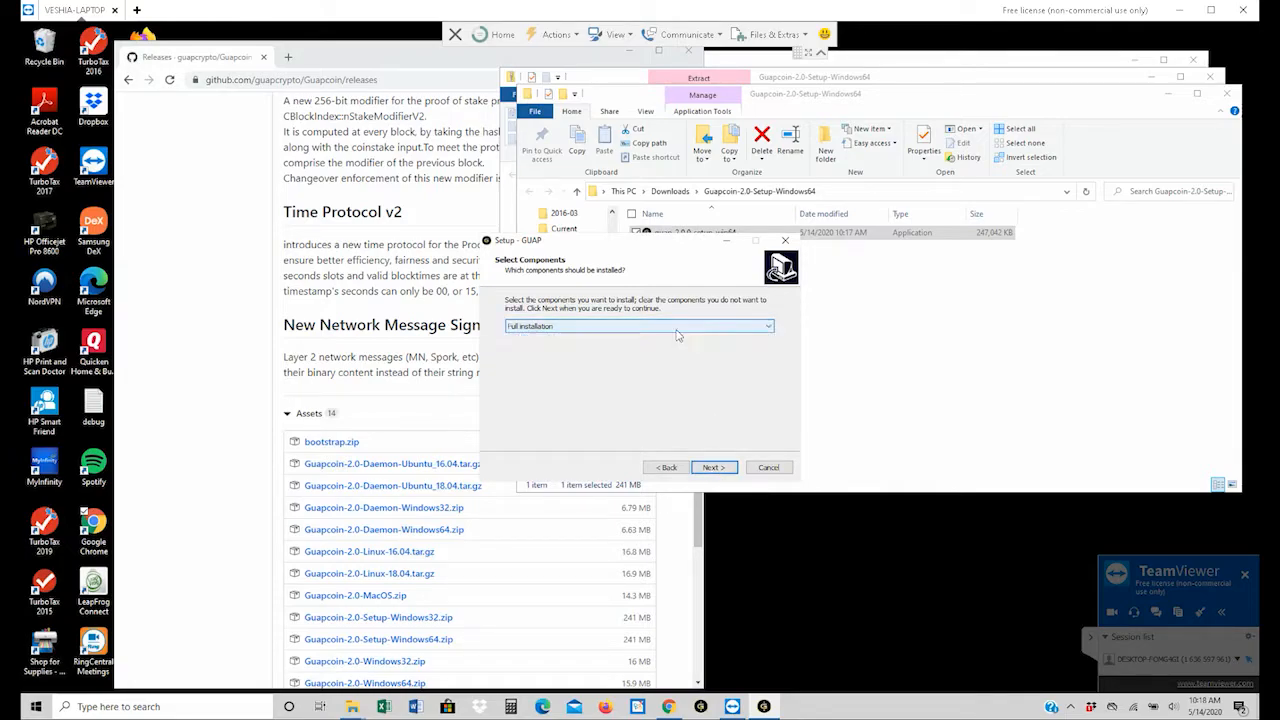
pyautogui.click(711, 467)
pyautogui.click(512, 341)
pyautogui.click(712, 467)
pyautogui.click(712, 467)
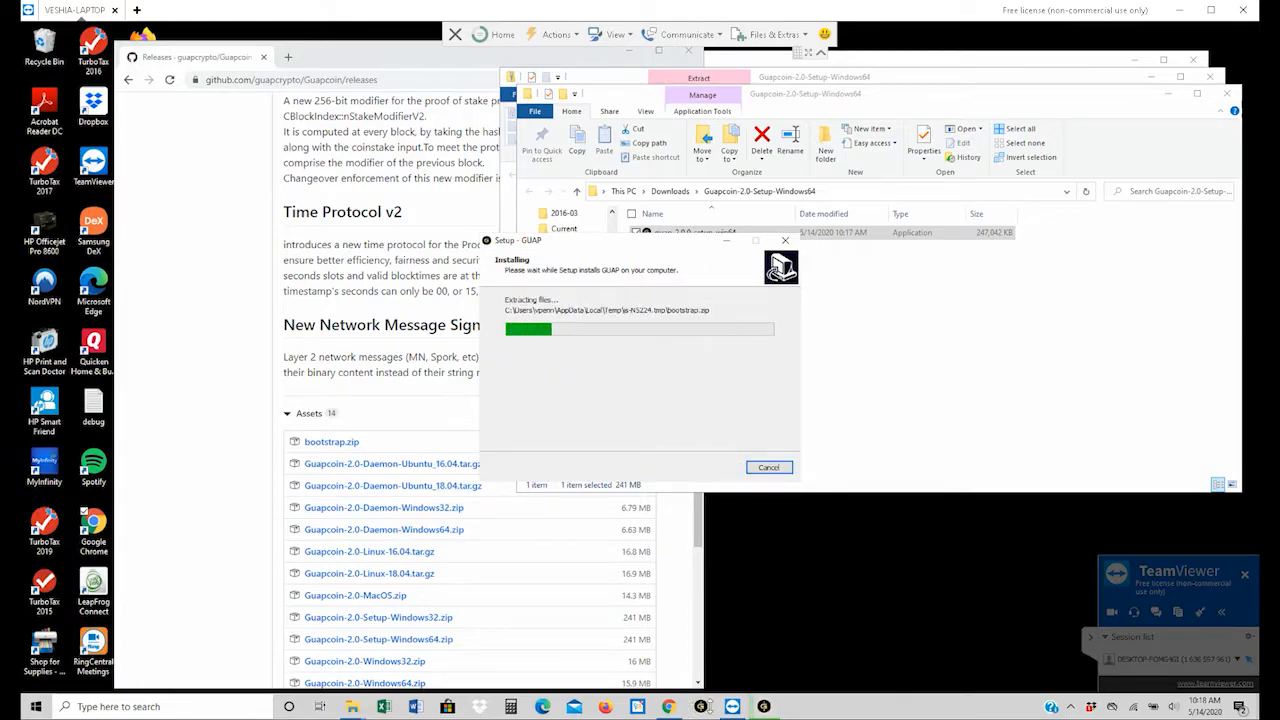
# Unpin the old Guapcoin Core shortcut from the taskbar
pyautogui.click(706, 710)
pyautogui.rightClick(705, 708)
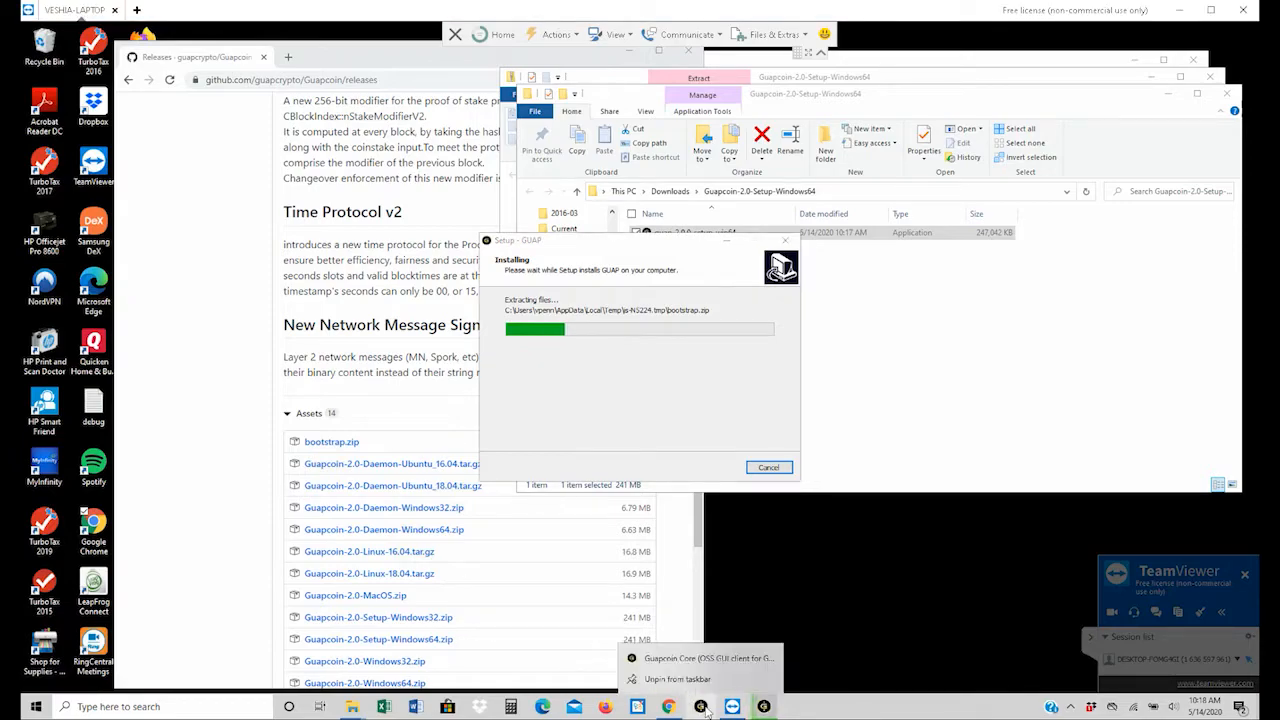
pyautogui.click(687, 688)
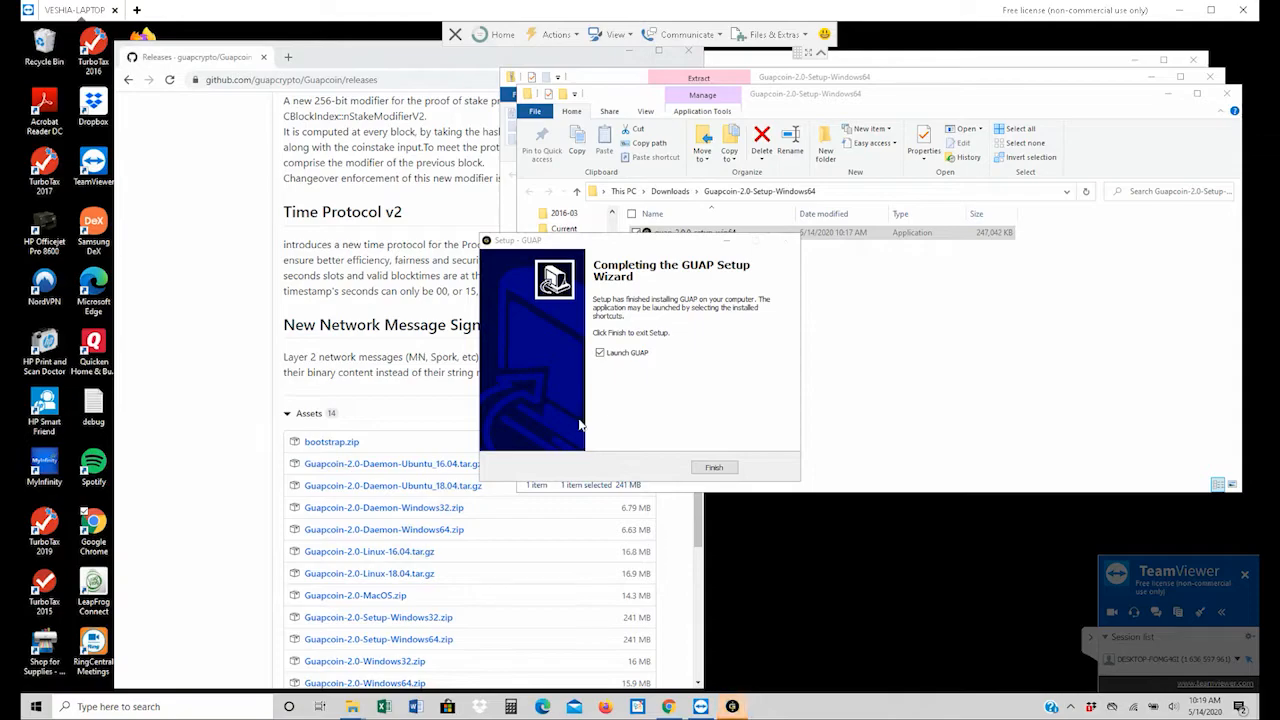
# Finish the setup with Launch GUAP enabled and allow Guapcoin Core through the firewall on private networks
pyautogui.click(714, 468)
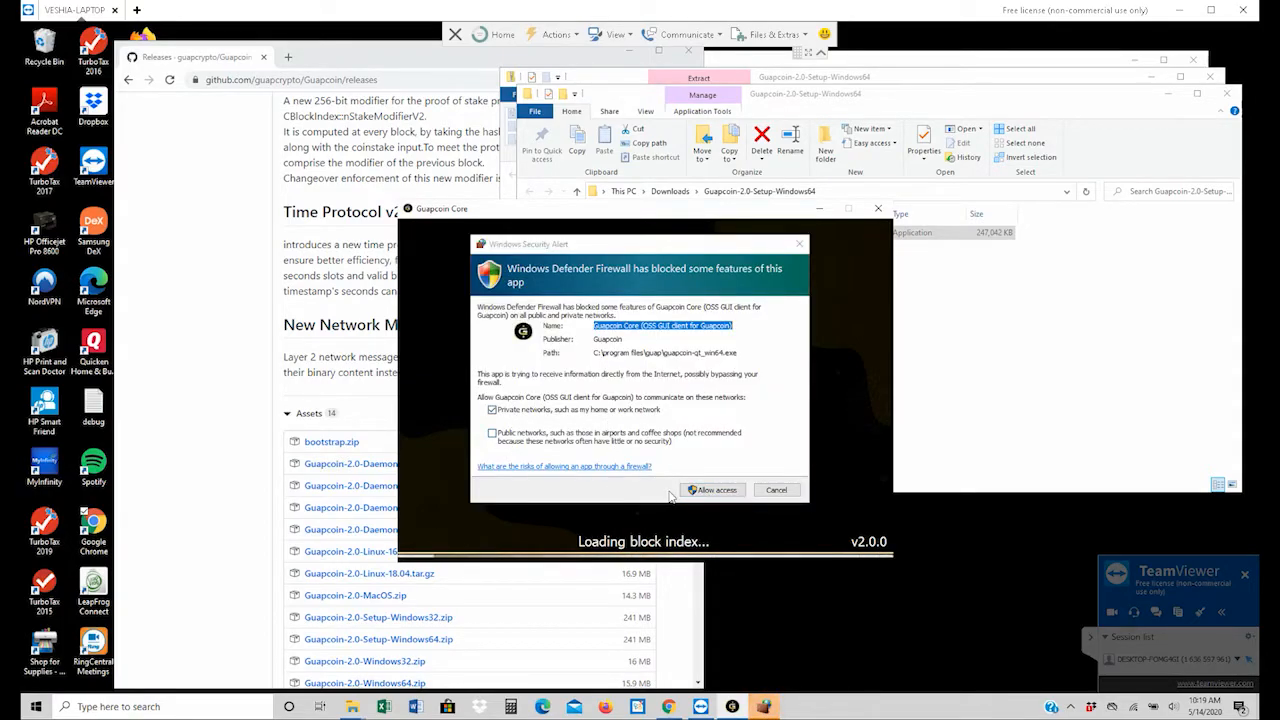
pyautogui.click(712, 489)
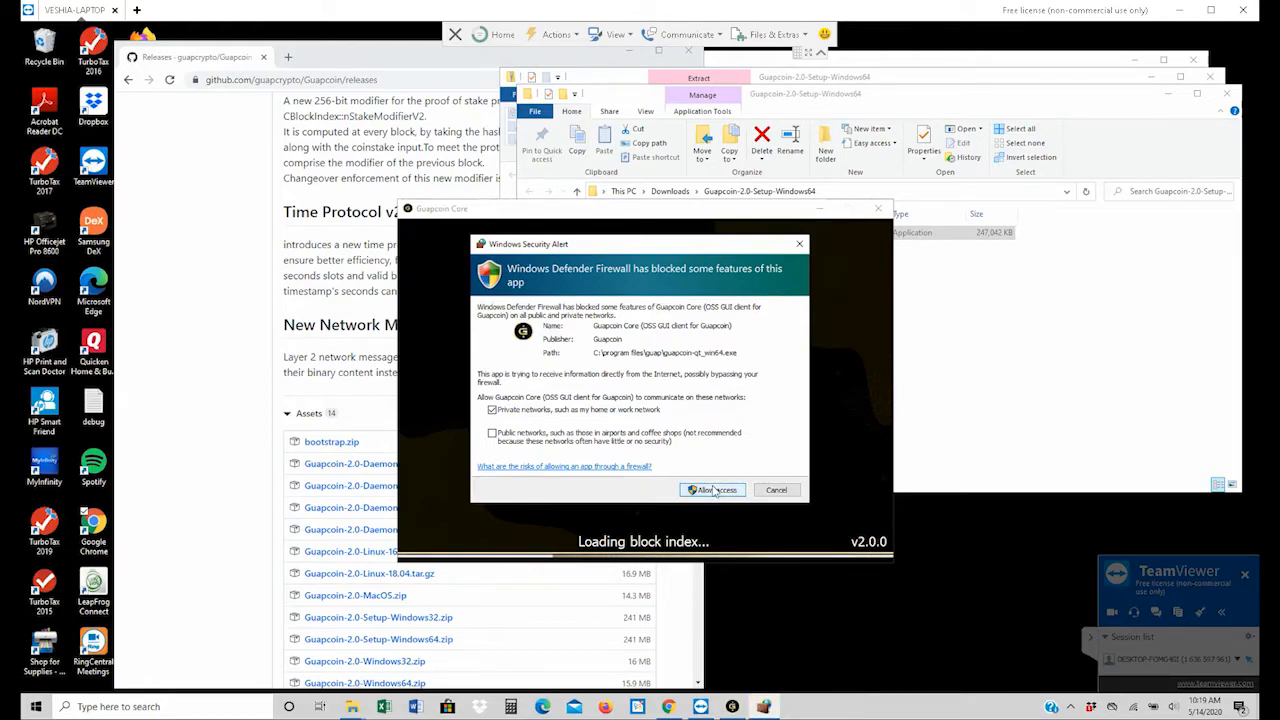
pyautogui.click(713, 490)
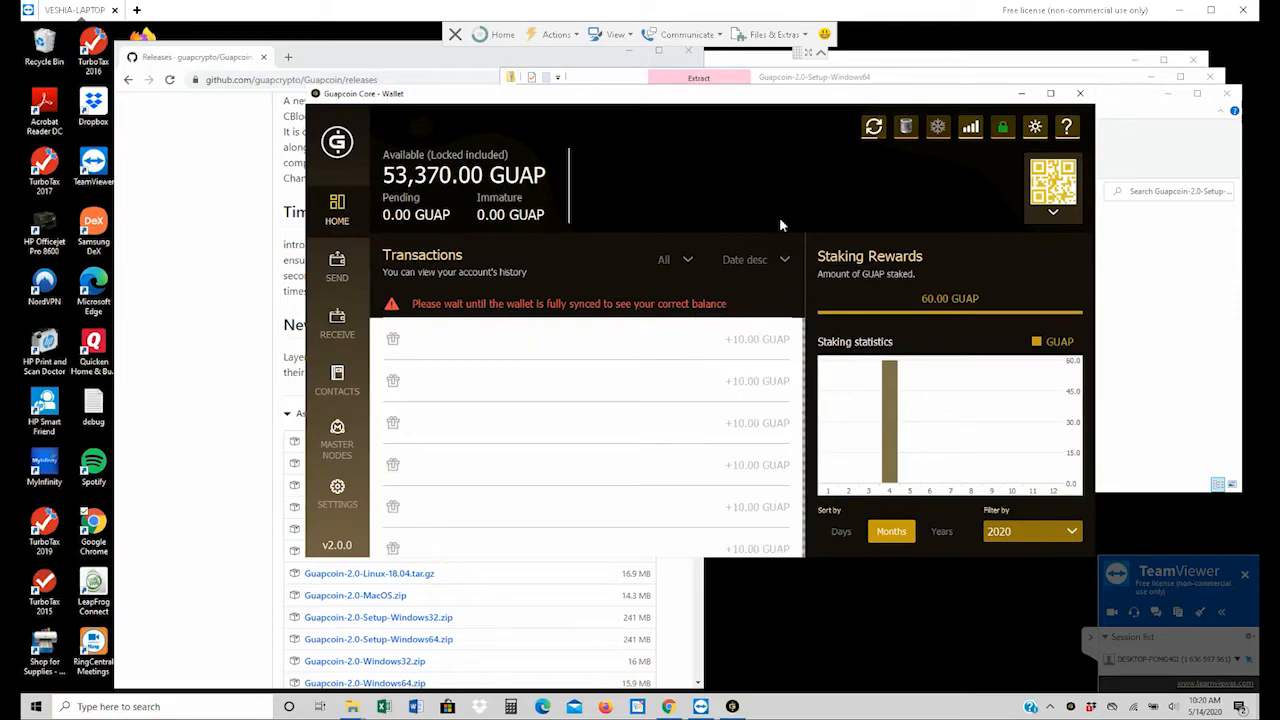
# Examine the wallet's sync status and the MN1 entry with its options under Masternodes, and return to the home overview
pyautogui.moveTo(874, 127)
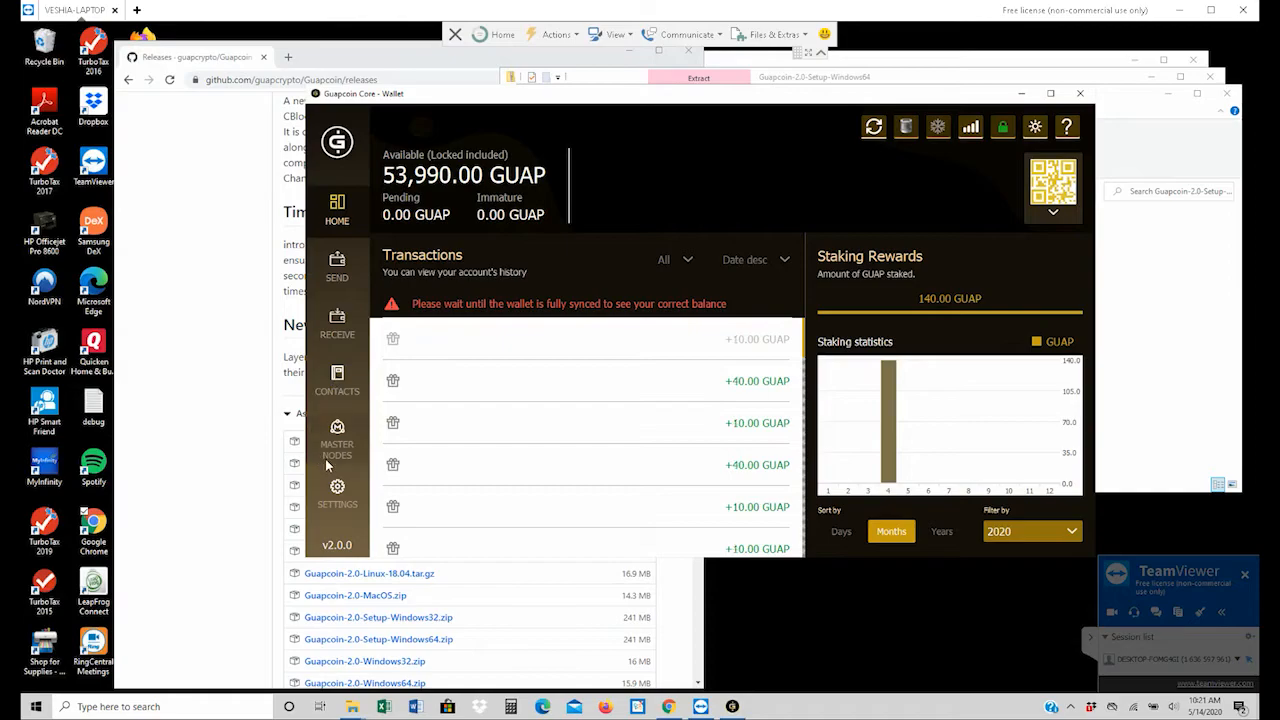
pyautogui.click(345, 441)
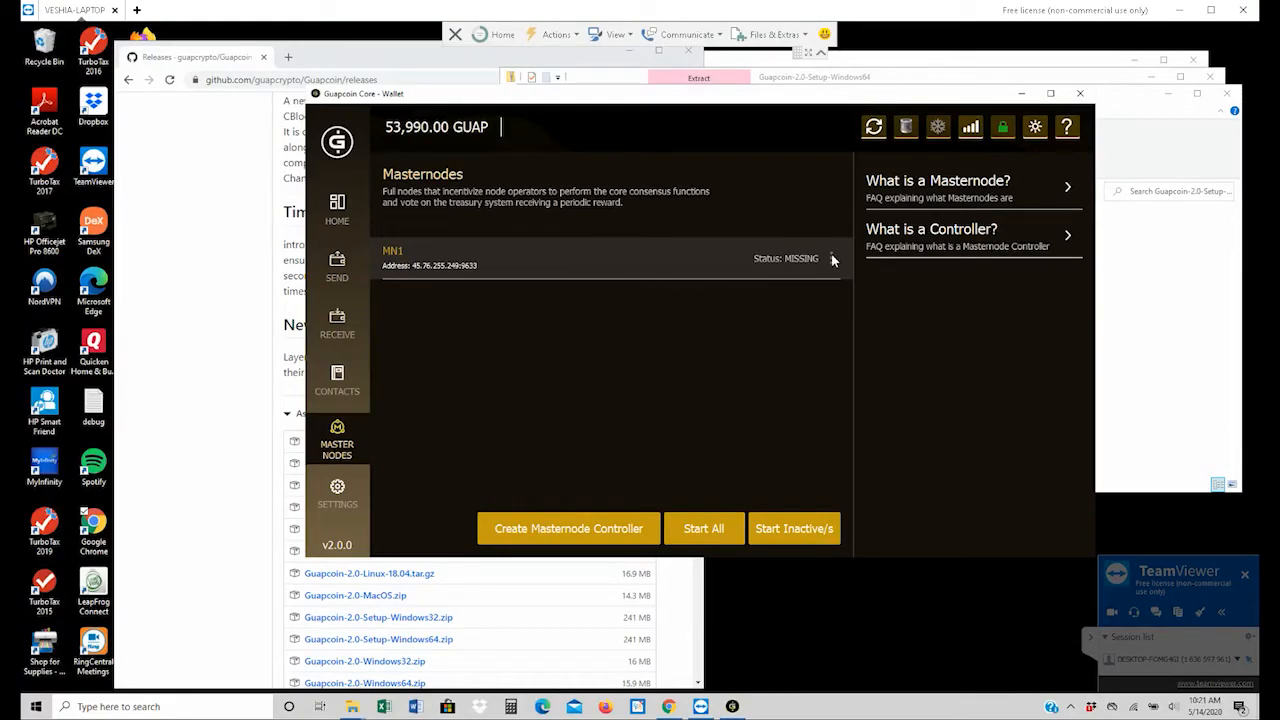
pyautogui.click(337, 210)
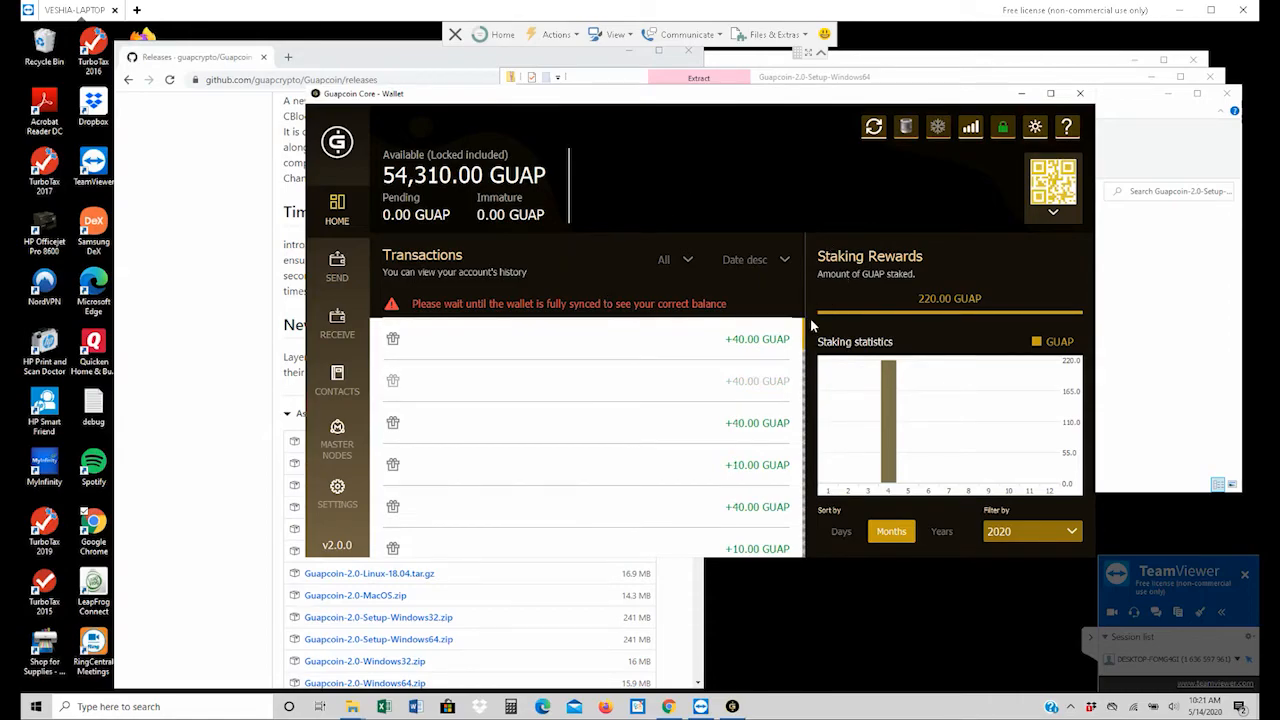
pyautogui.click(324, 445)
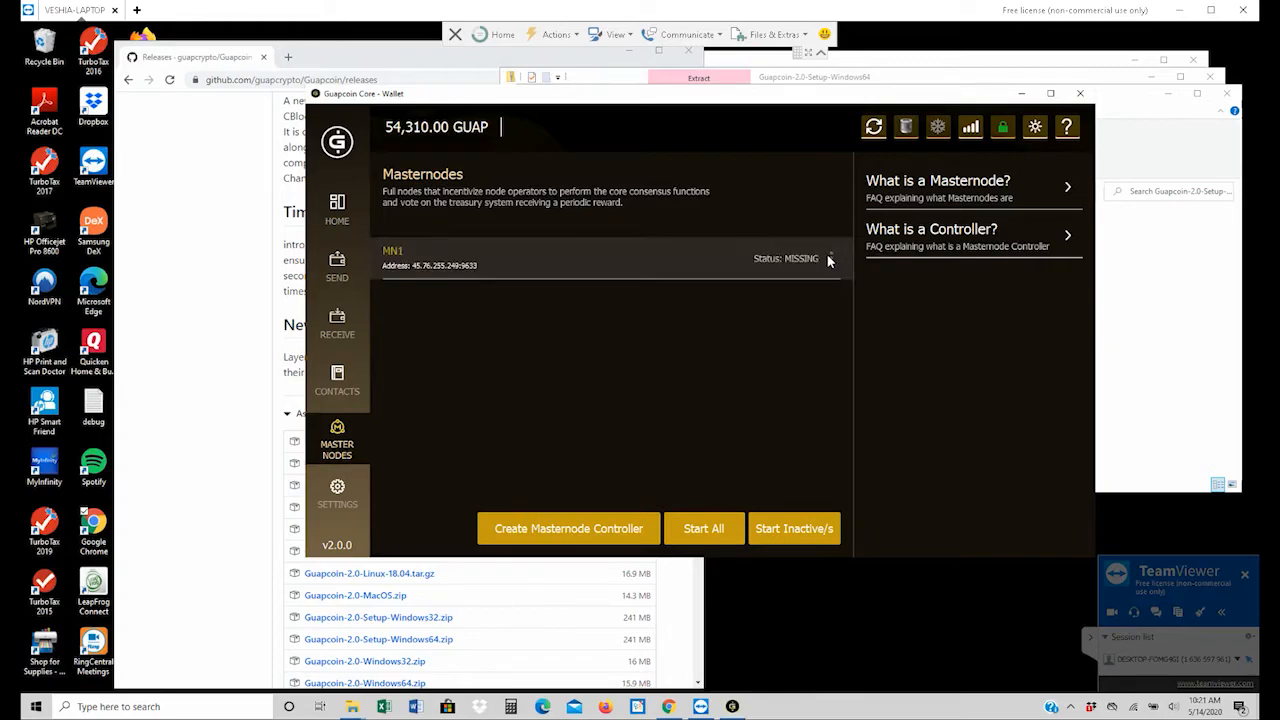
pyautogui.click(831, 257)
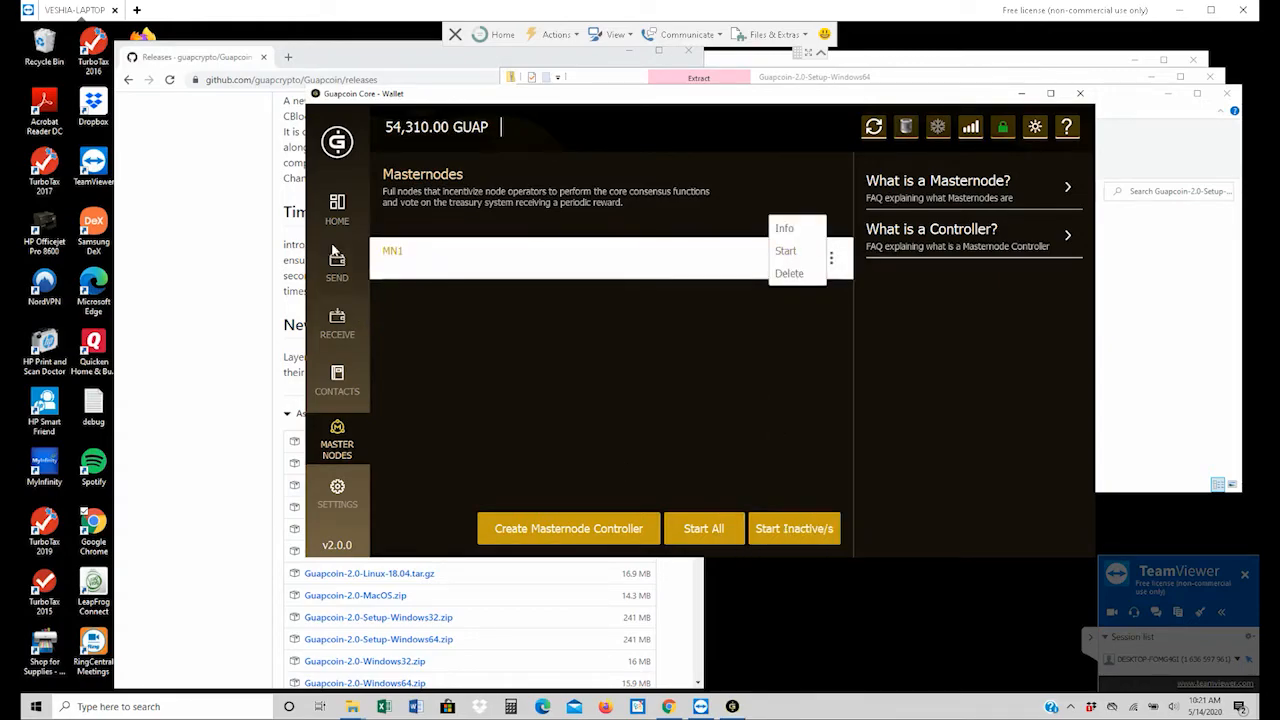
pyautogui.click(348, 219)
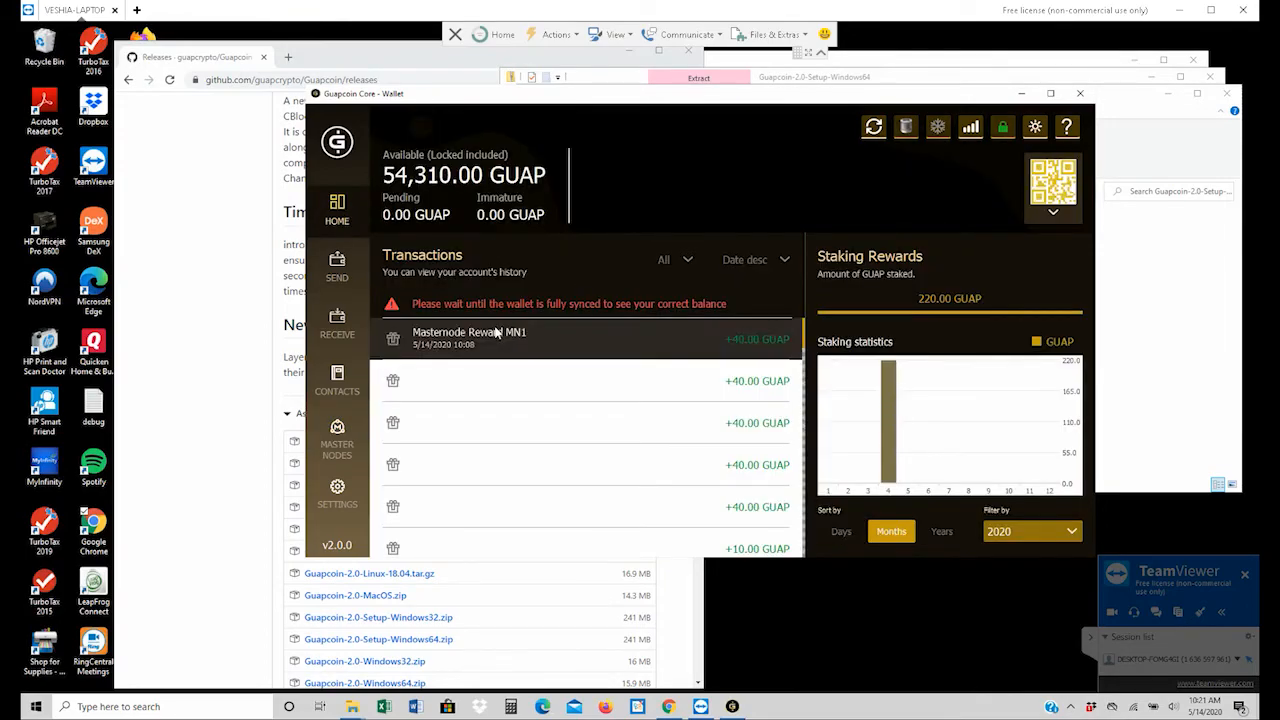